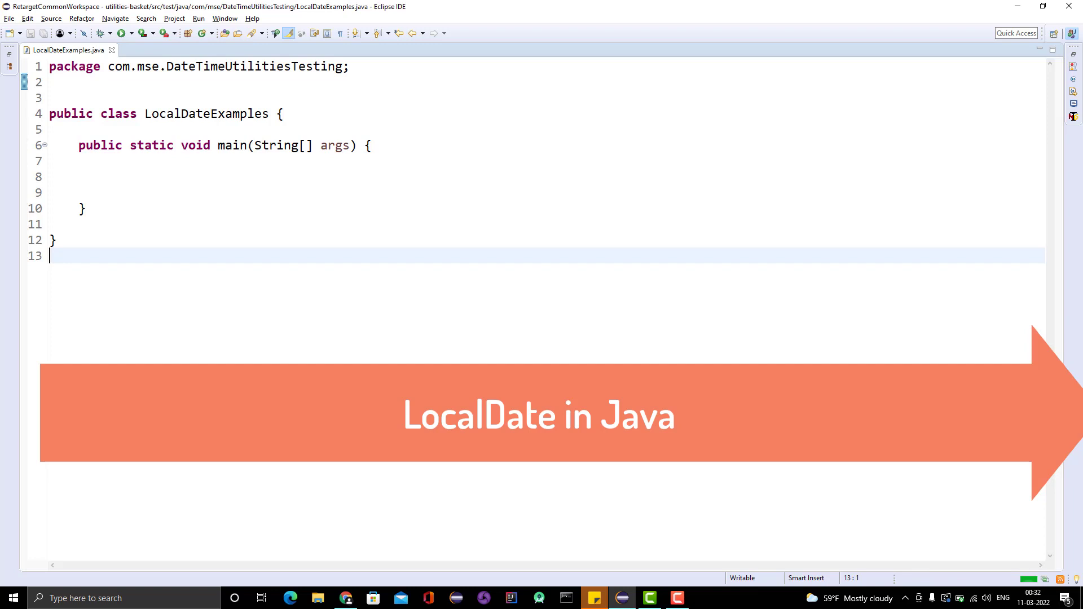
# Step: Add a LocalDate.now() call inside main, with the LocalDate import added
pyautogui.press('Up')
pyautogui.press('Up')
pyautogui.press('Up')
pyautogui.press('End')
pyautogui.write('LocalDate')
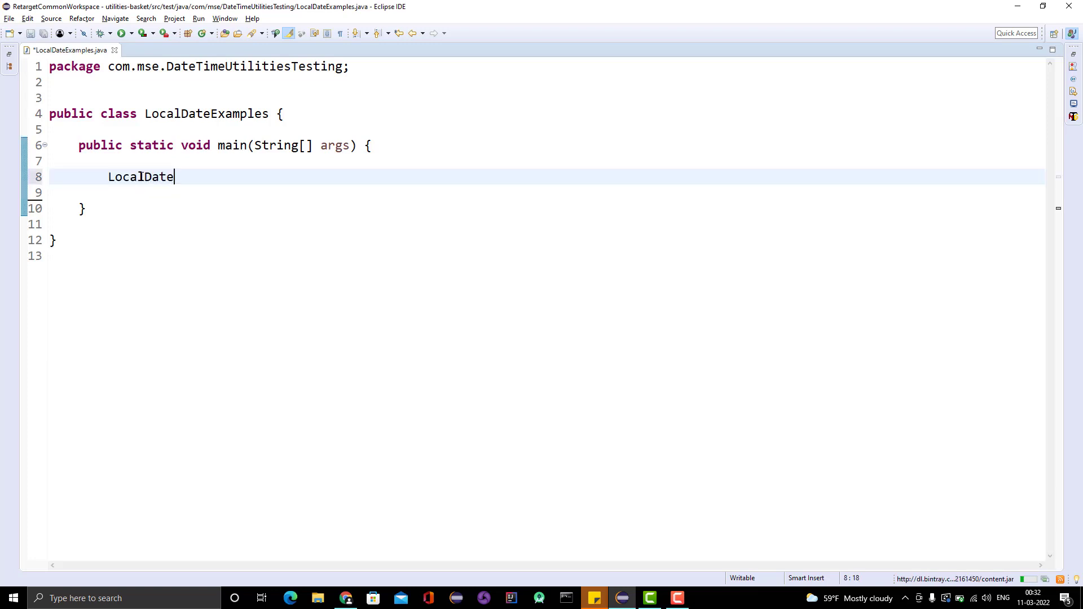
pyautogui.hotkey('ctrl', 'space')
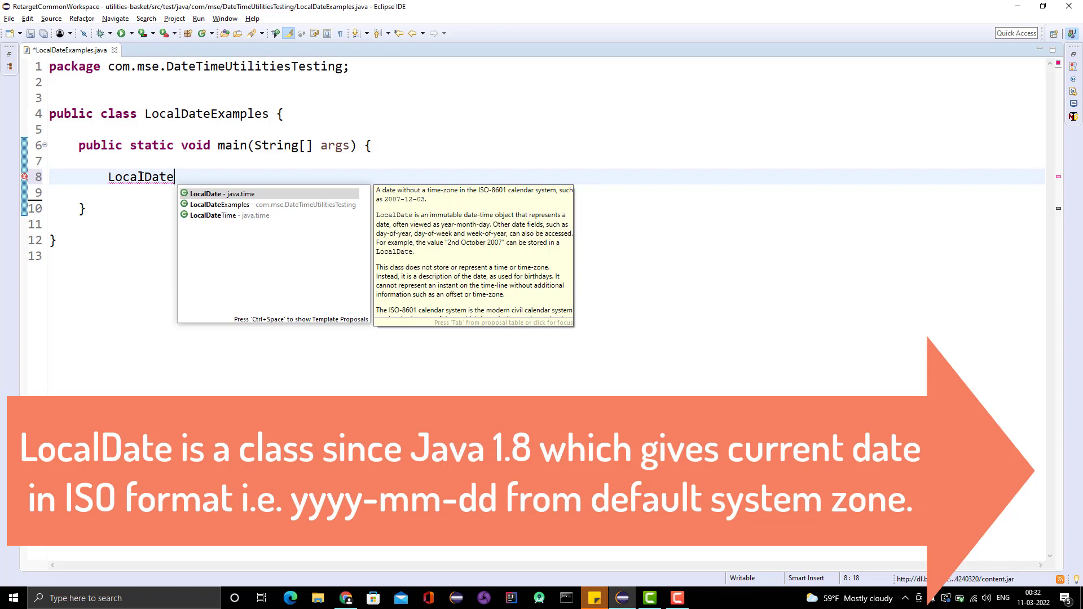
pyautogui.press('Return')
pyautogui.write('.now')
pyautogui.press('Return')
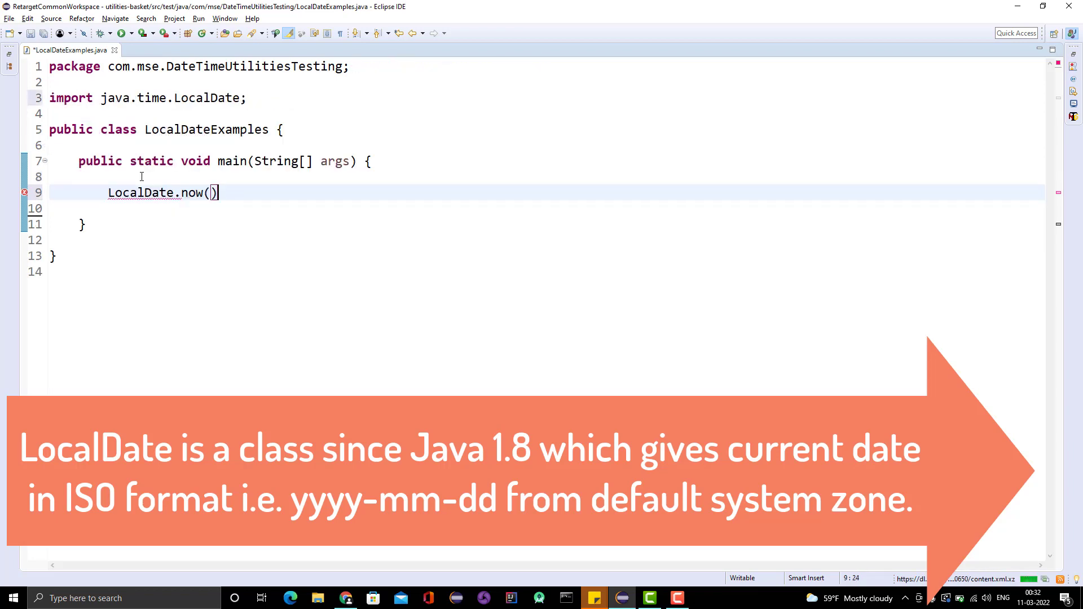
pyautogui.write('l')
pyautogui.press('BackSpace')
pyautogui.write(';')
# Step: Assign the result to variable ld, print ld with sysout, and save the file
pyautogui.click(108, 193)
pyautogui.write('Lo')
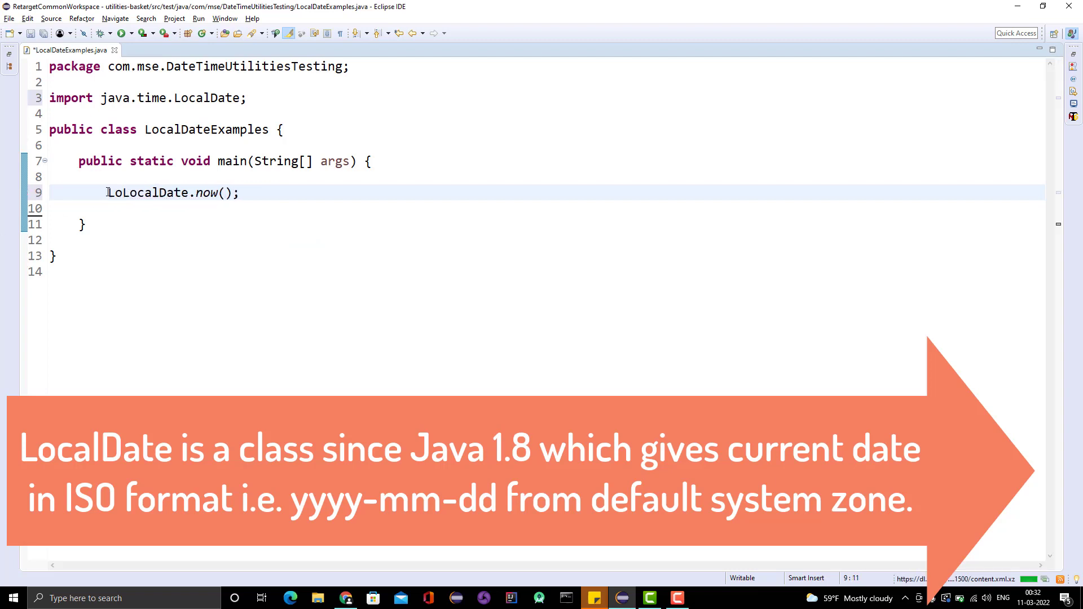
pyautogui.write('cal')
pyautogui.press('BackSpace')
pyautogui.press('BackSpace')
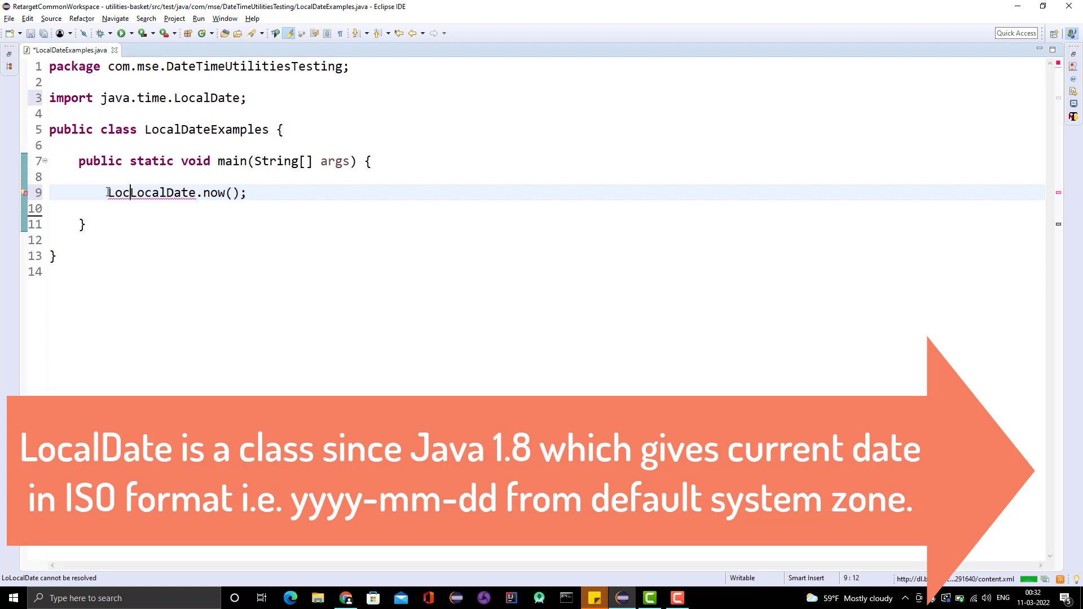
pyautogui.write('al')
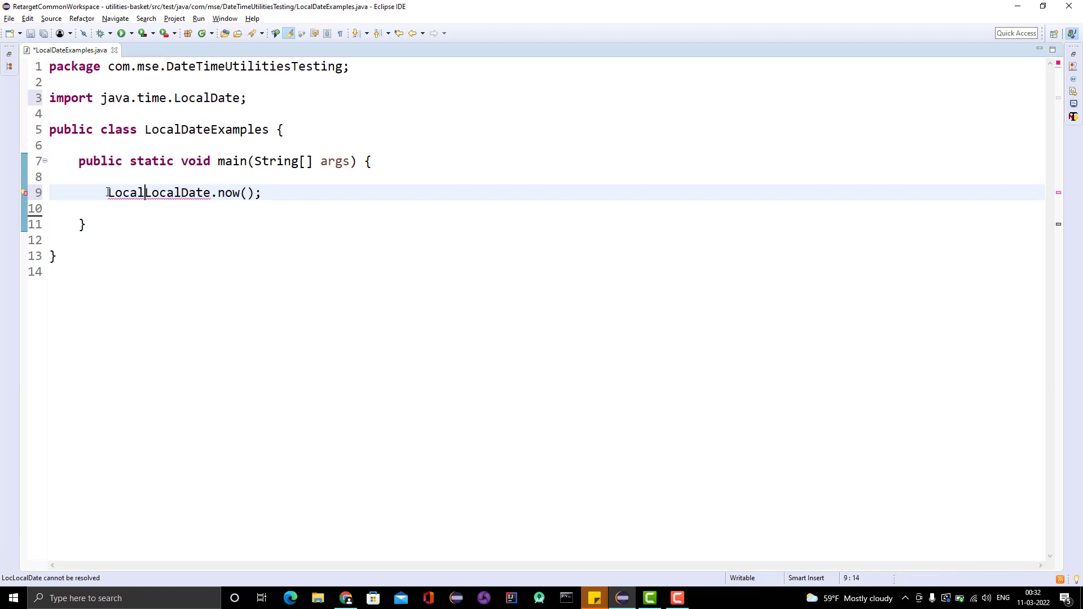
pyautogui.write('Date ld =')
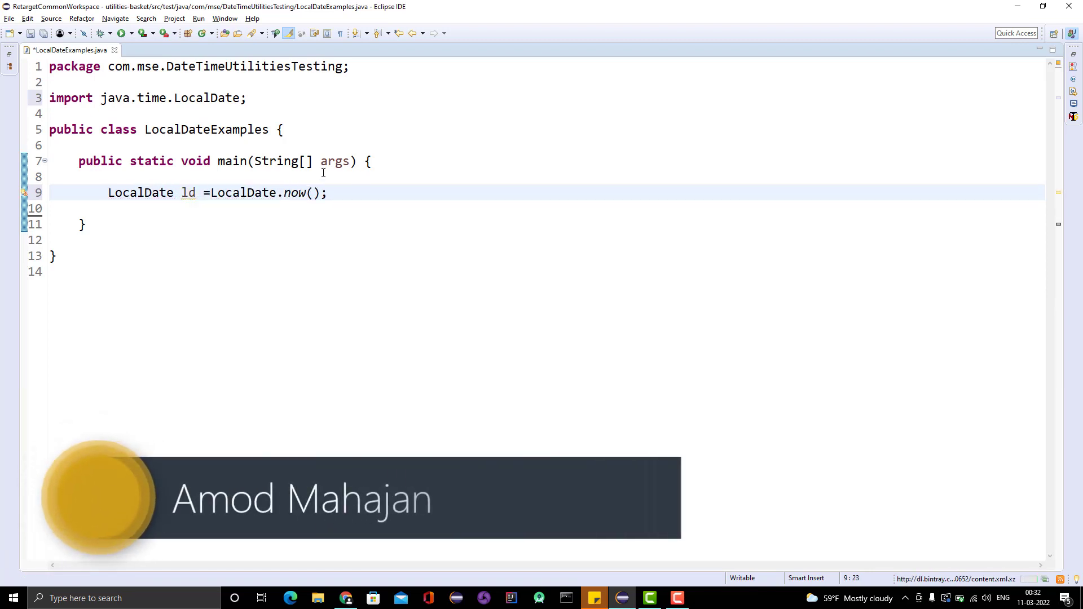
pyautogui.click(353, 194)
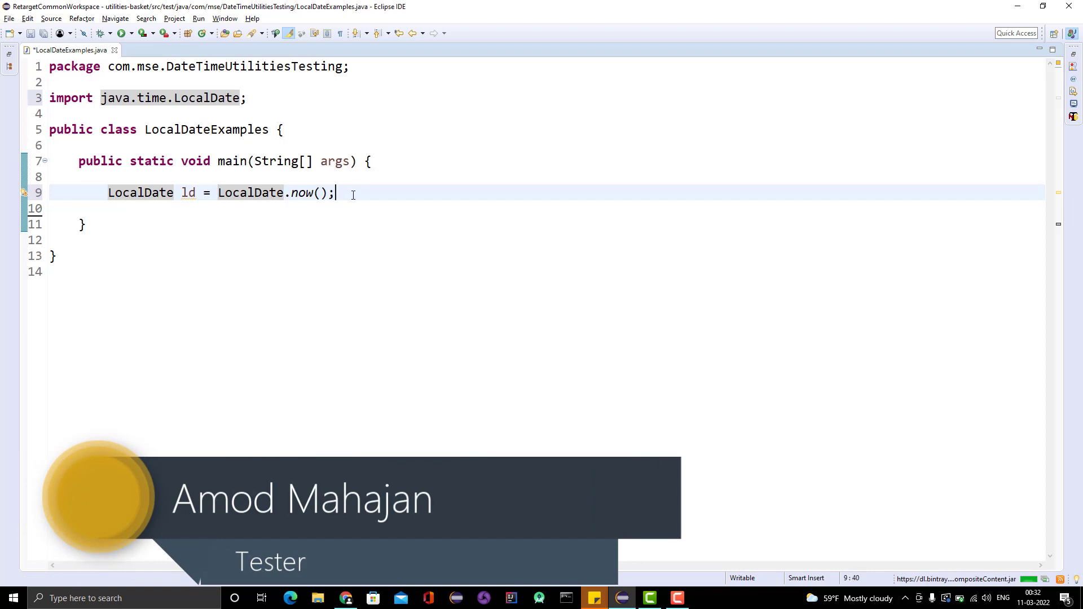
pyautogui.press('Return')
pyautogui.write('sysout')
pyautogui.hotkey('ctrl', 'space')
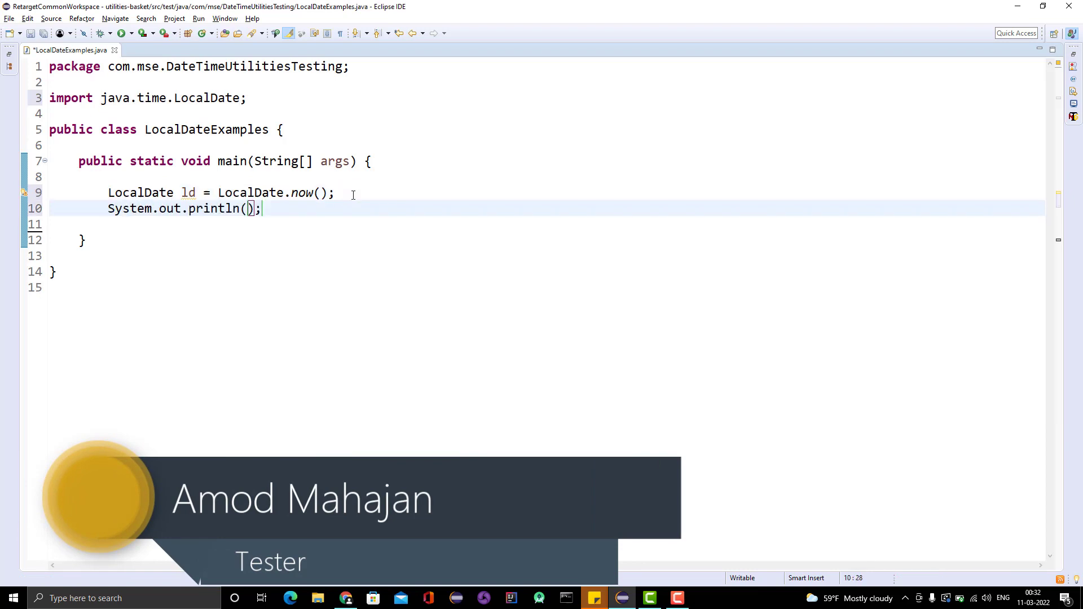
pyautogui.write('ld')
pyautogui.hotkey('ctrl', 's')
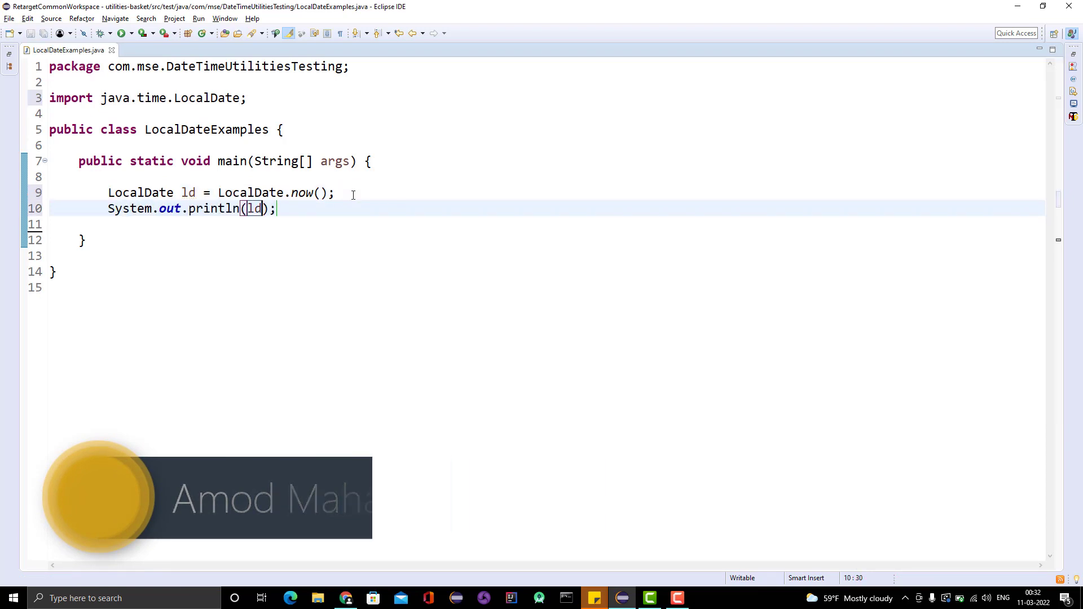
# Step: Run LocalDateExamples, check the console shows 2022-03-11, then maximize the editor again
pyautogui.click(122, 33)
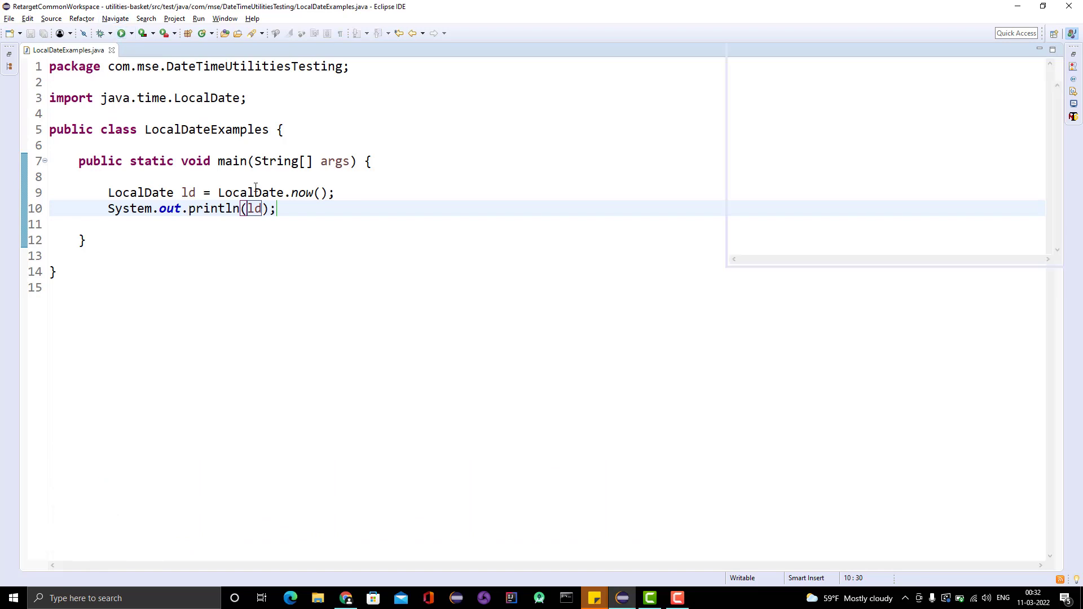
pyautogui.click(388, 160)
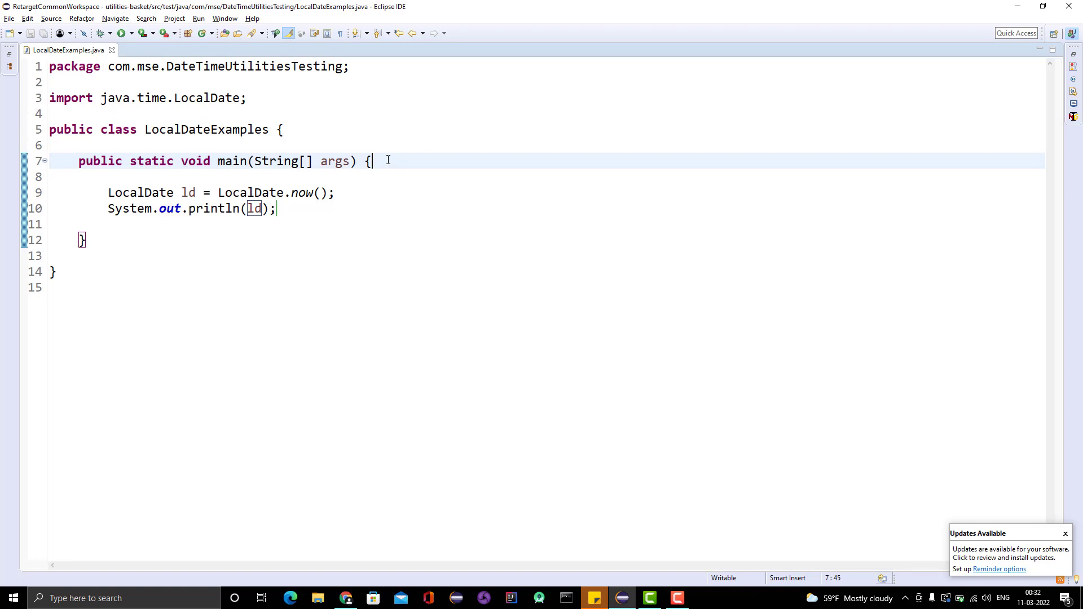
pyautogui.click(1073, 102)
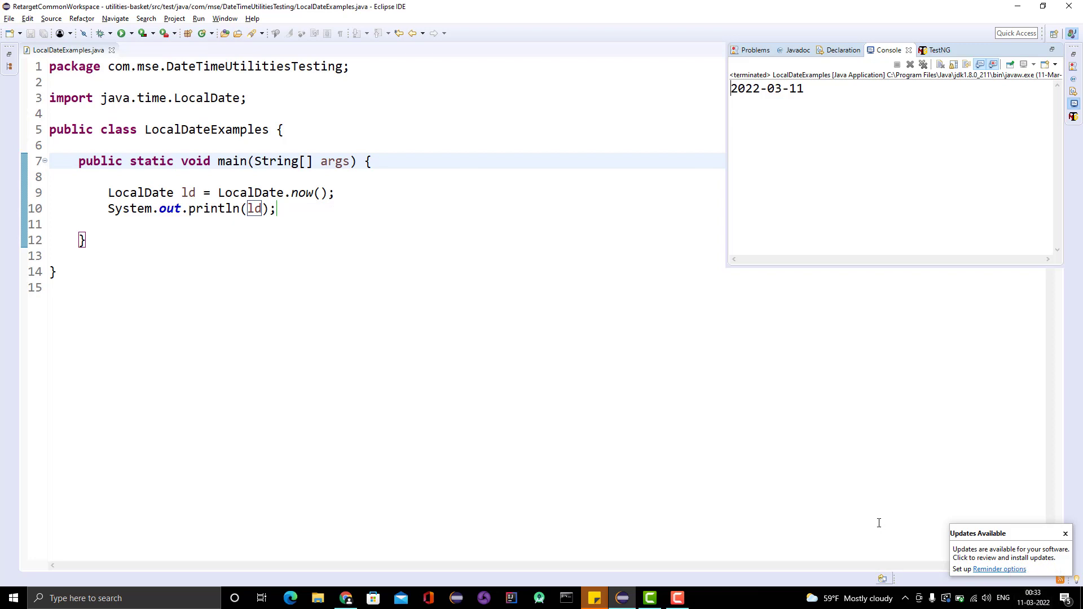
pyautogui.click(293, 206)
pyautogui.hotkey('ctrl', 'm')
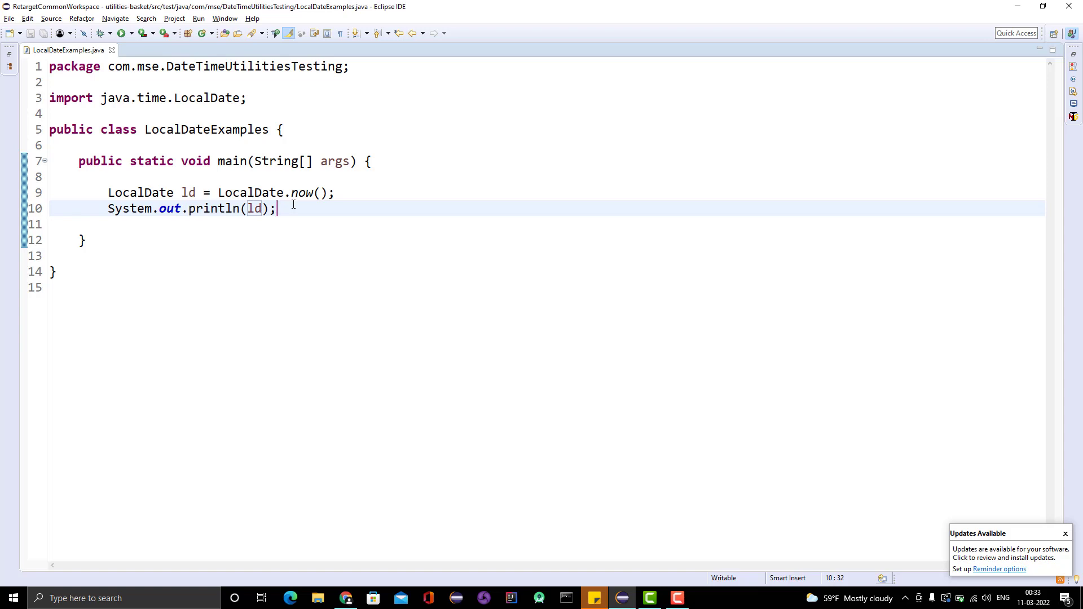
# Step: Add blank lines and start a LocalDate.now call that takes a ZoneId
pyautogui.press('Return')
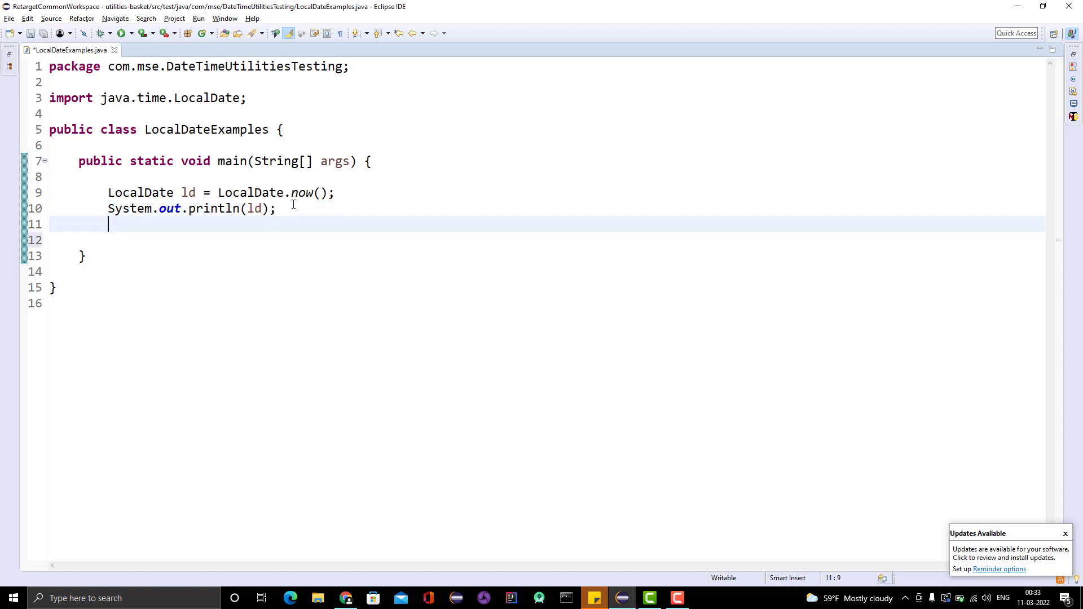
pyautogui.press('Return')
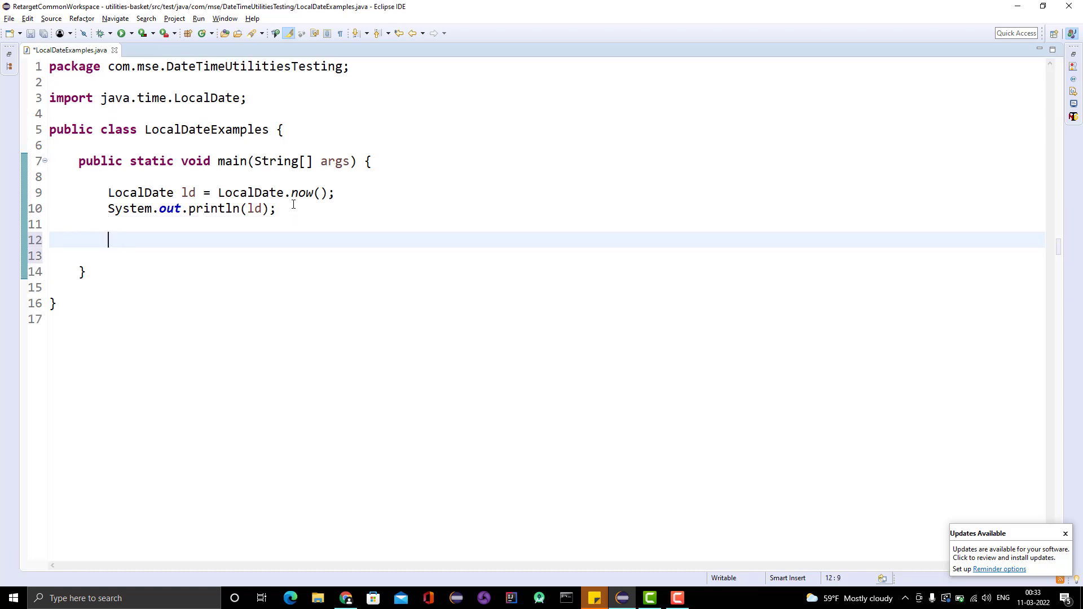
pyautogui.write('Loc')
pyautogui.write('alDate.')
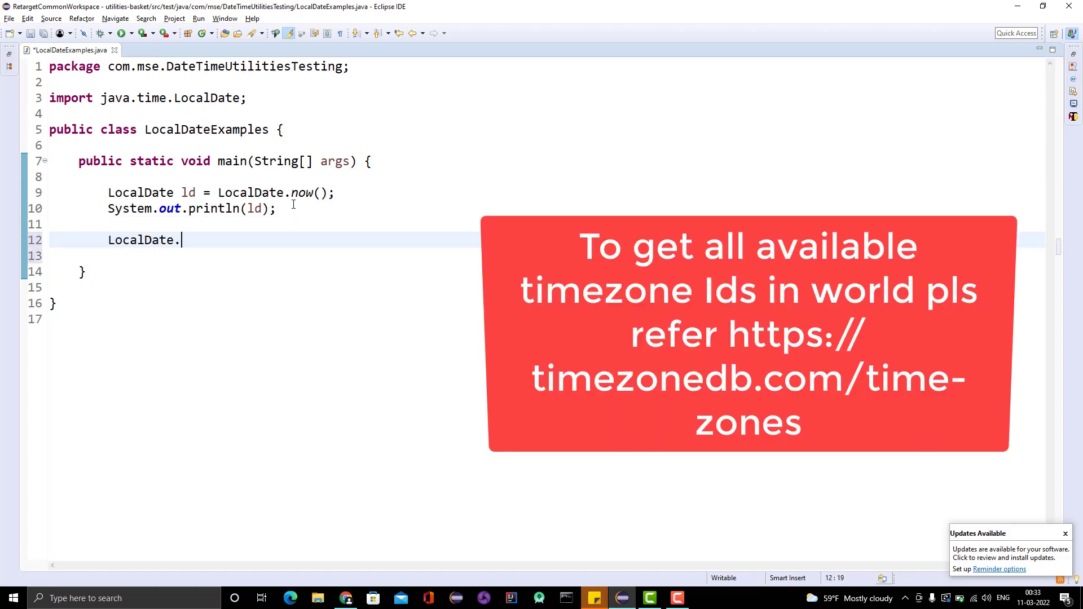
pyautogui.write('now')
pyautogui.press('Down')
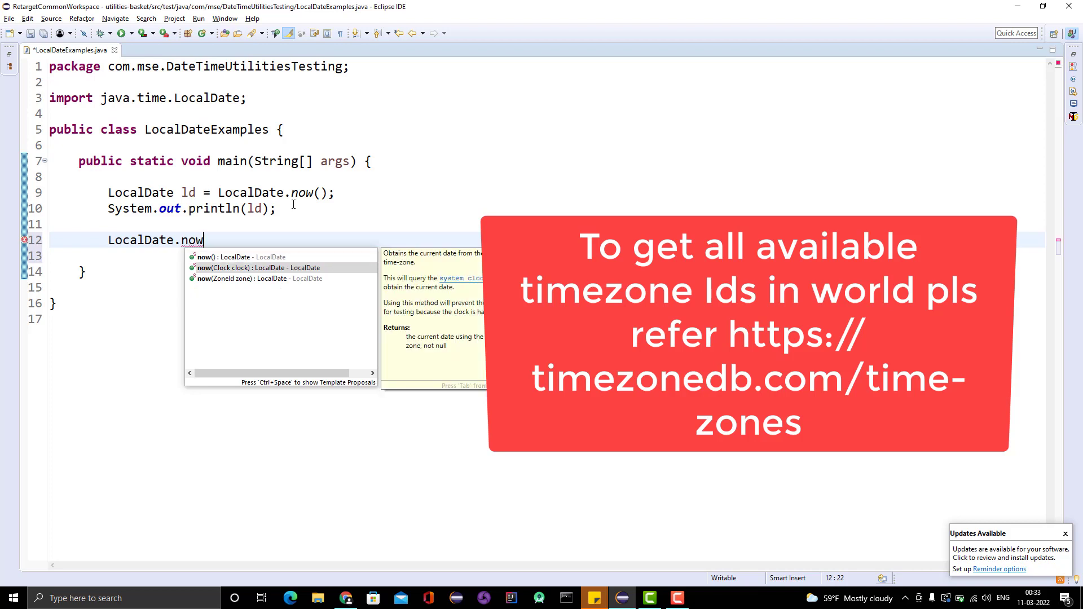
pyautogui.press('Down')
pyautogui.press('Return')
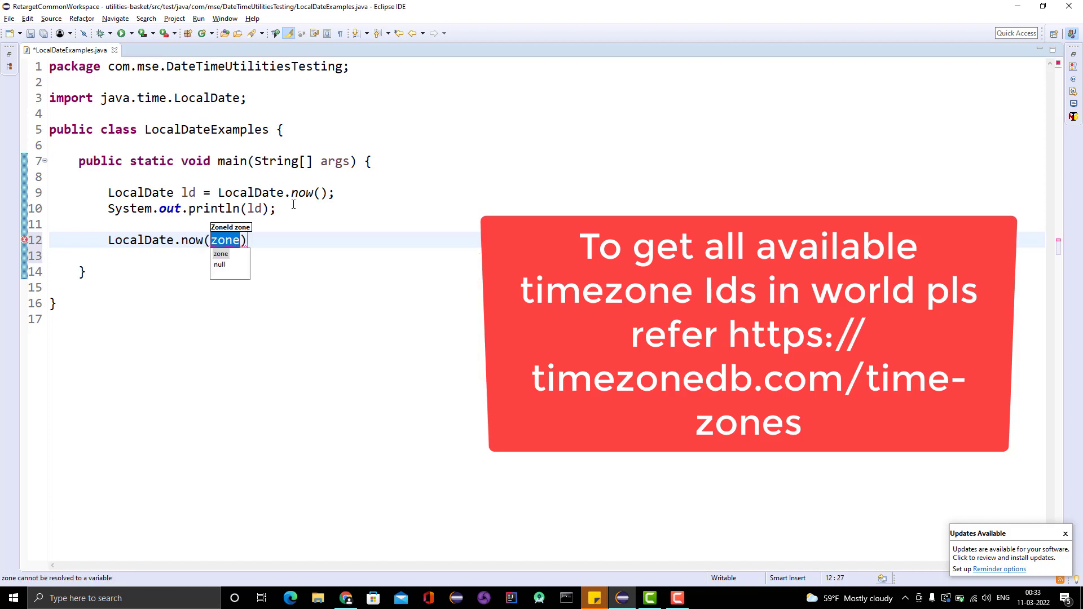
pyautogui.write('Zon')
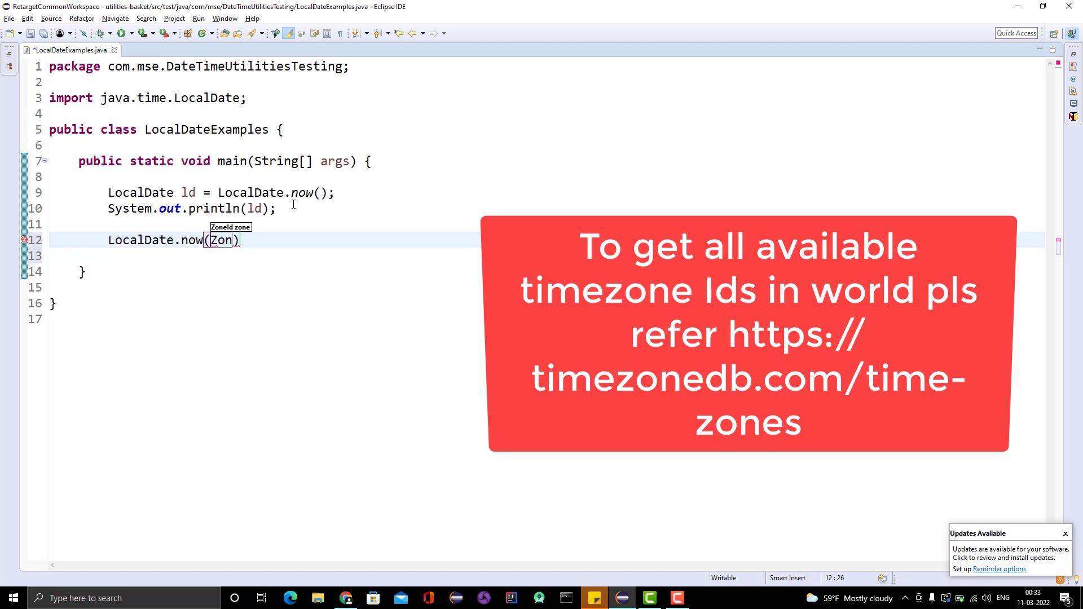
pyautogui.write('e')
# Step: Pass ZoneId.of("America/Chicago") as the zone, importing ZoneId
pyautogui.hotkey('ctrl', 'space')
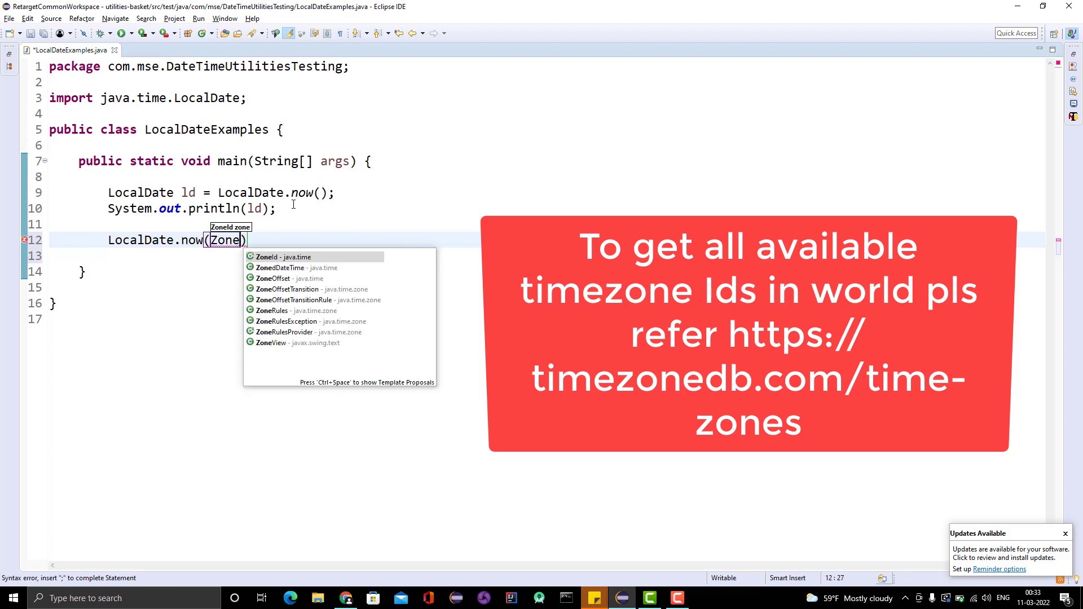
pyautogui.press('Return')
pyautogui.write('.of')
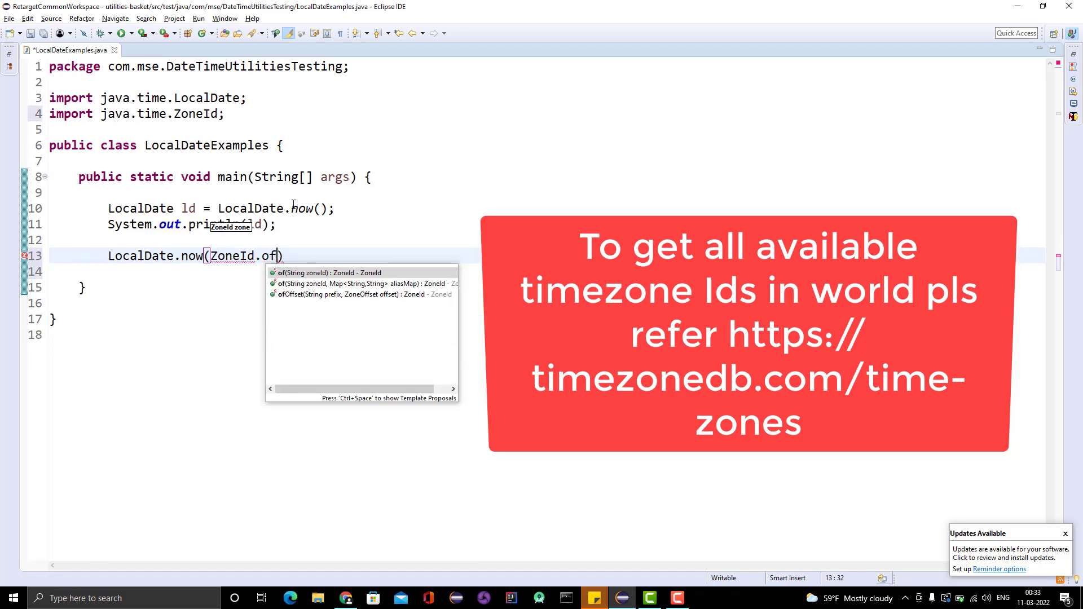
pyautogui.press('Return')
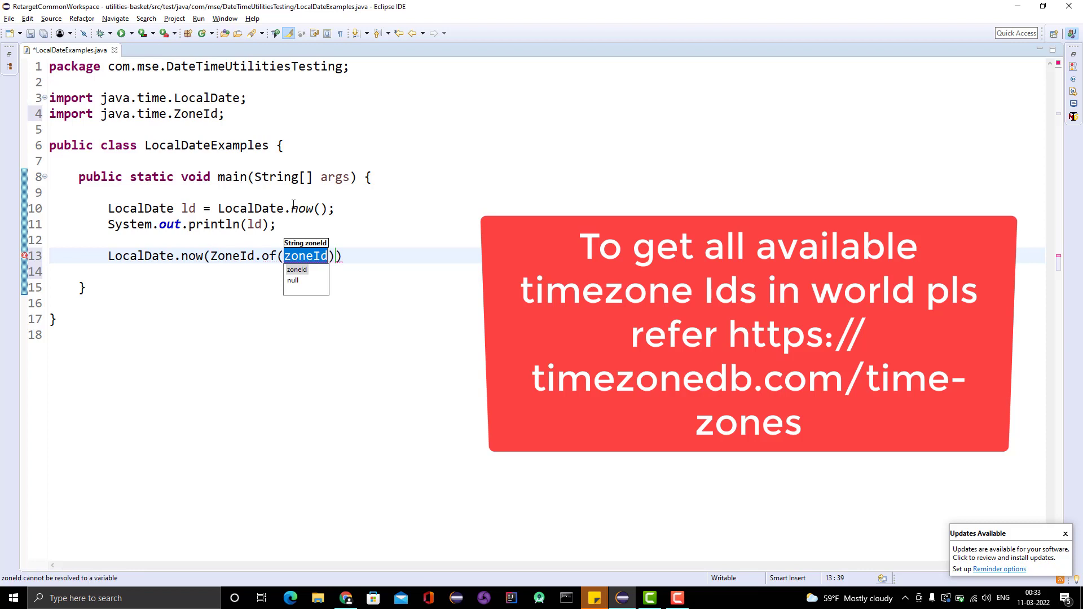
pyautogui.write('"')
pyautogui.write('America/Chicago')
pyautogui.press('Right')
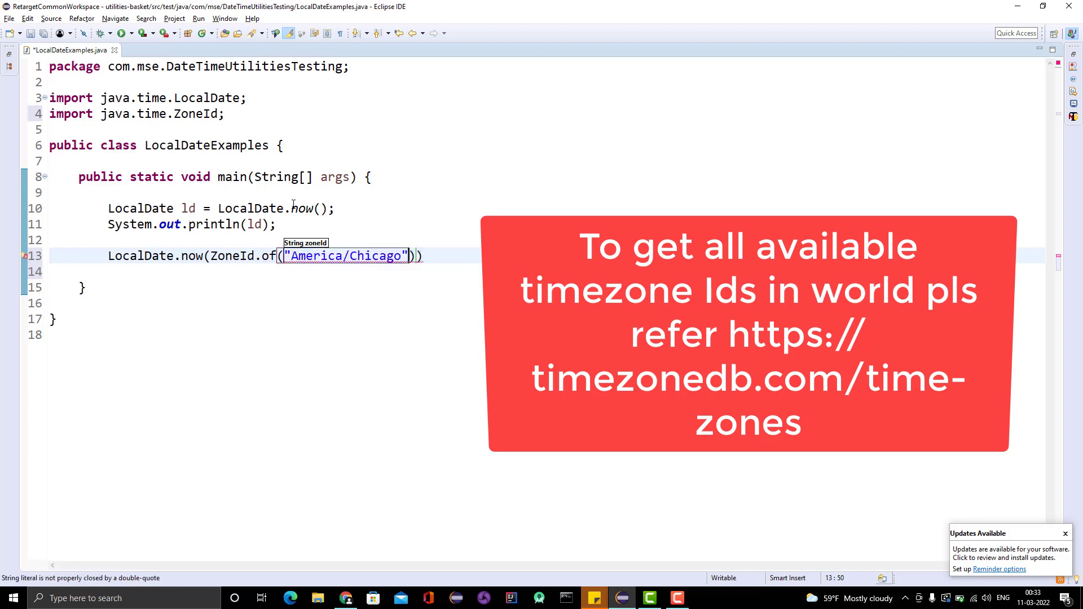
pyautogui.press('Right')
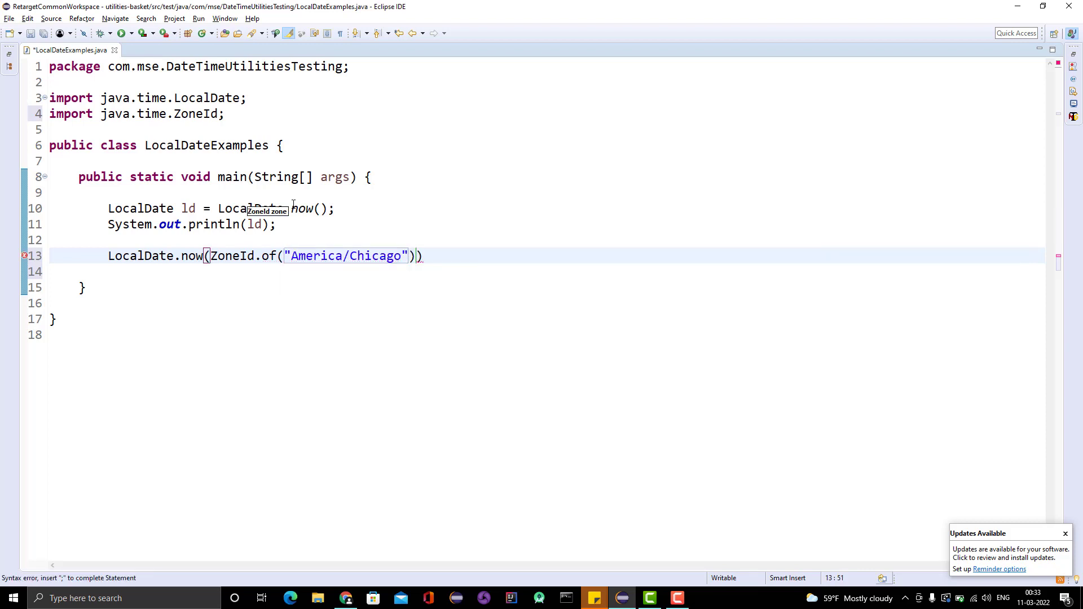
pyautogui.press('Right')
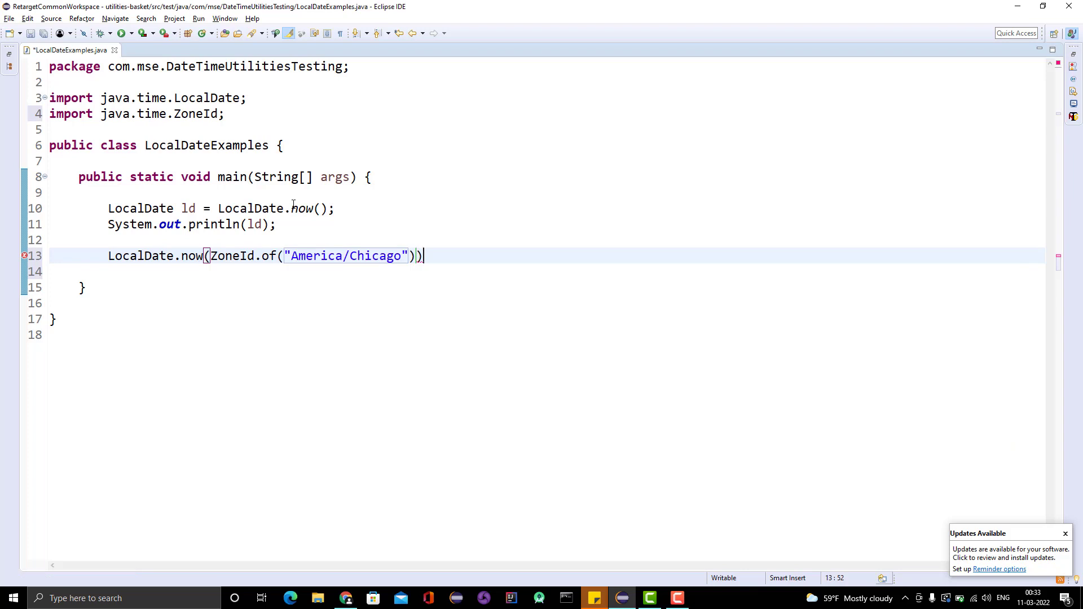
pyautogui.write(';')
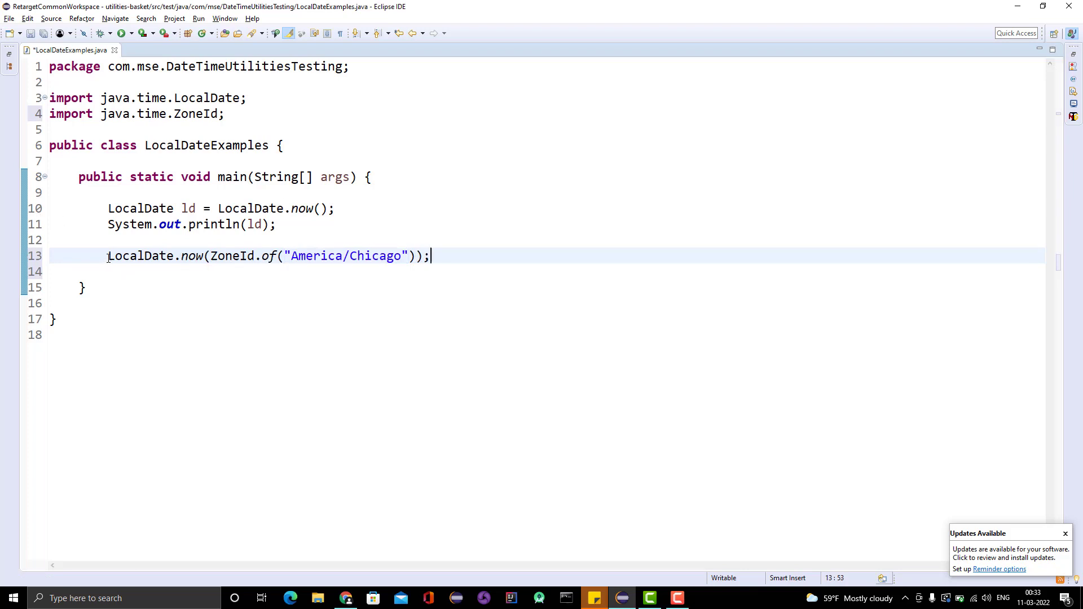
# Step: Store the Chicago date in ld1, print ld1, and save the file
pyautogui.hotkey('ctrl', '2')
pyautogui.press('l')
pyautogui.press('Return')
pyautogui.press('Return')
pyautogui.write('sys')
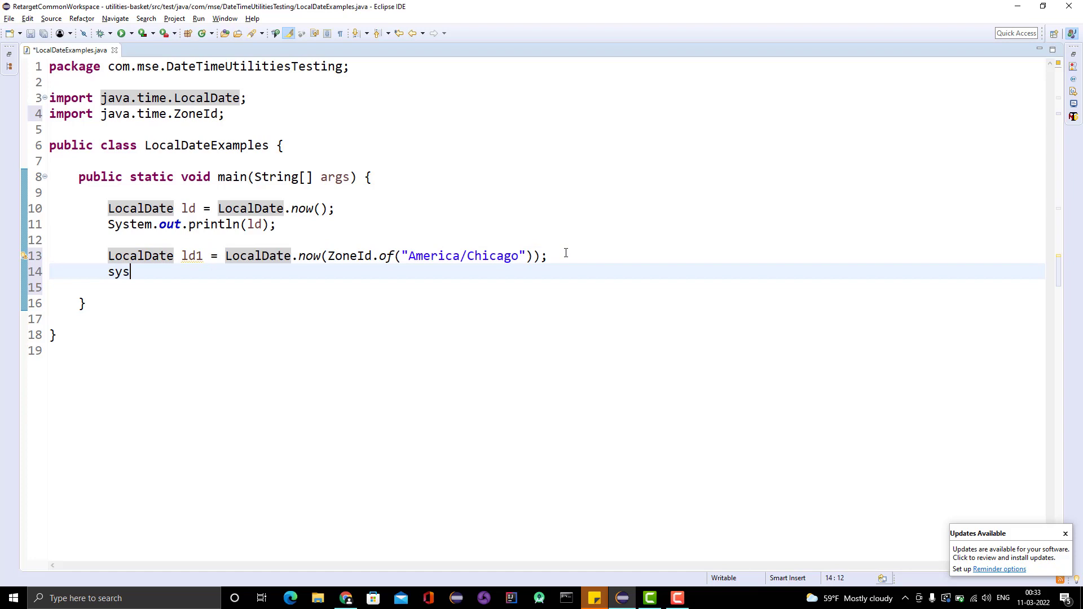
pyautogui.write('out')
pyautogui.hotkey('ctrl', 'space')
pyautogui.write('ld')
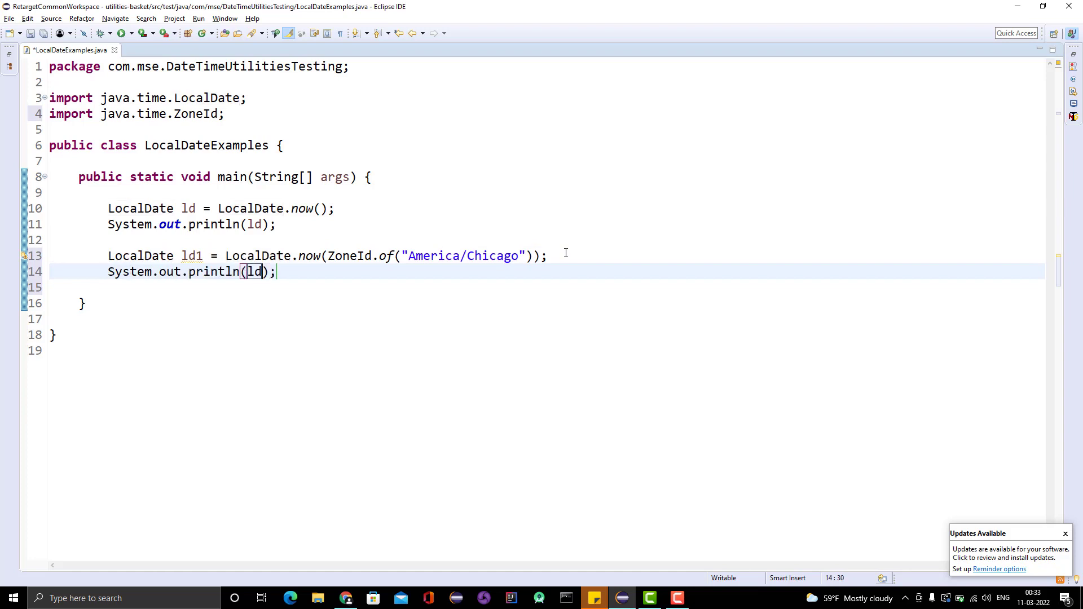
pyautogui.write('1')
pyautogui.hotkey('ctrl', 's')
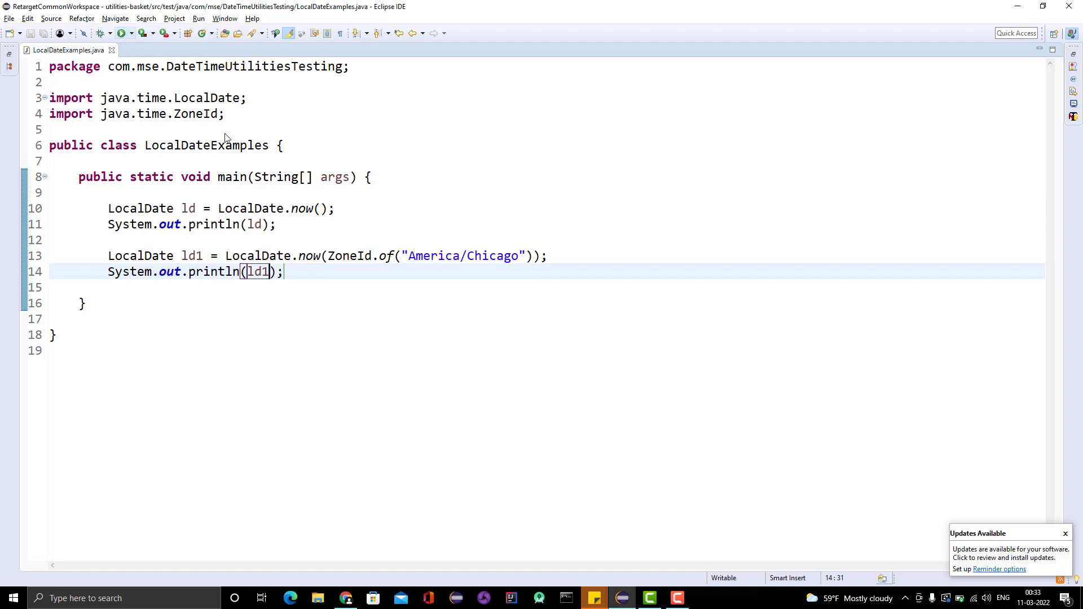
pyautogui.hotkey('ctrl', 'F11')
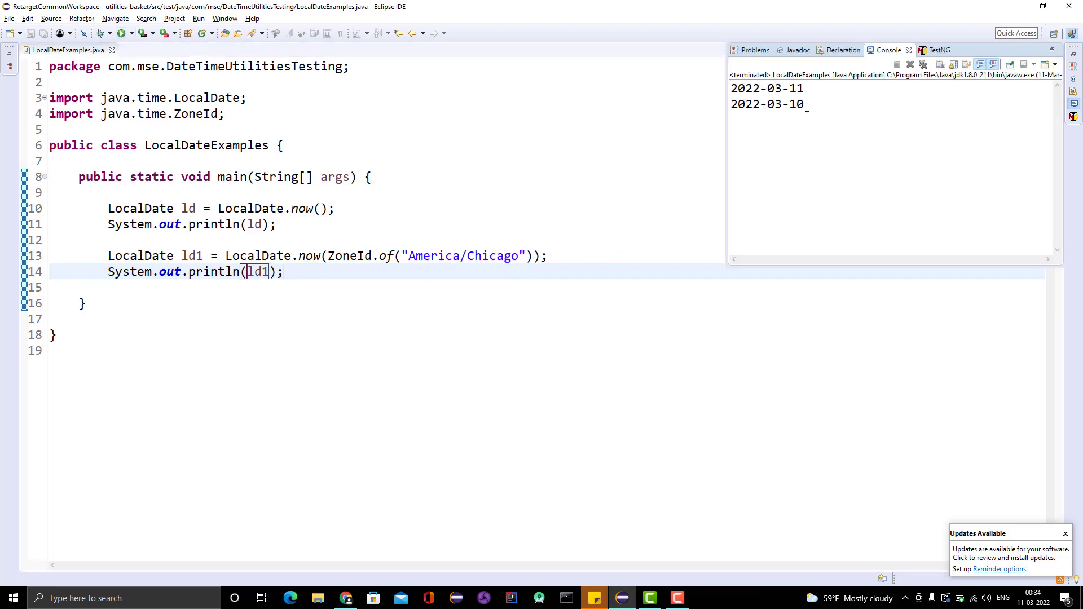
pyautogui.moveTo(805, 105); pyautogui.dragTo(725, 91)
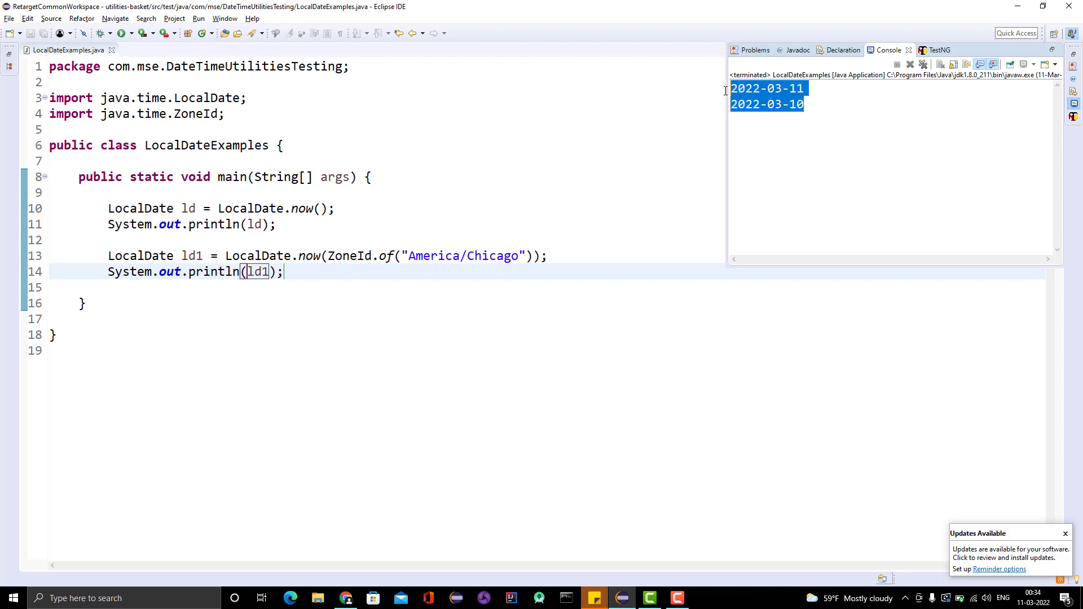
pyautogui.click(308, 272)
pyautogui.hotkey('ctrl', 'm')
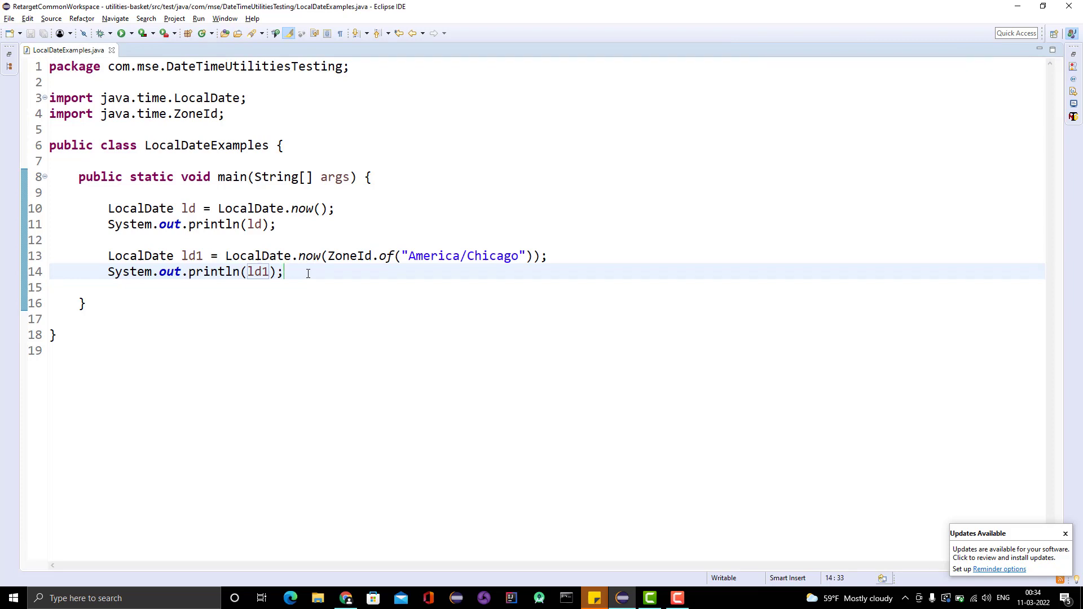
# Step: On a new line, enter DateTimeFormatter with its import added
pyautogui.press('Return')
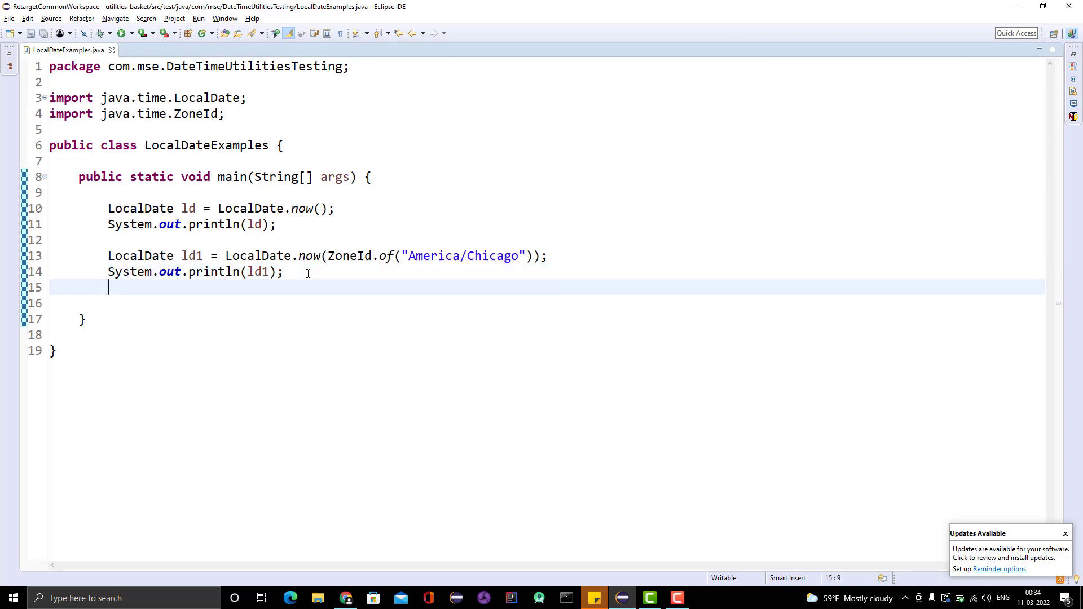
pyautogui.press('Return')
pyautogui.write('LocalDate.now();')
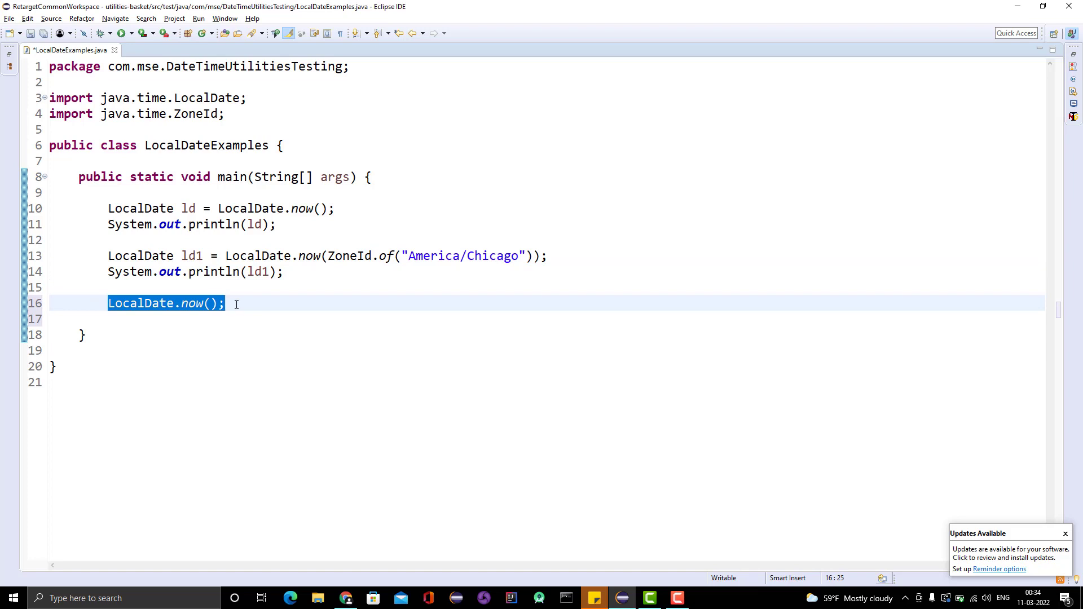
pyautogui.write('Datet')
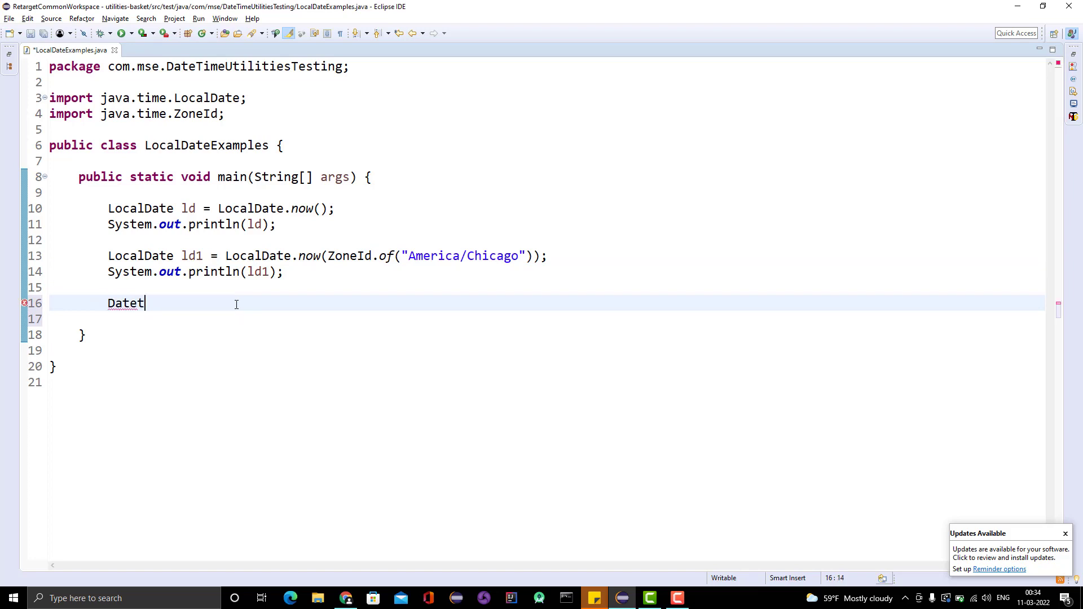
pyautogui.write('e')
pyautogui.press('BackSpace')
pyautogui.write('ime')
pyautogui.hotkey('ctrl', 'space')
pyautogui.press('Down')
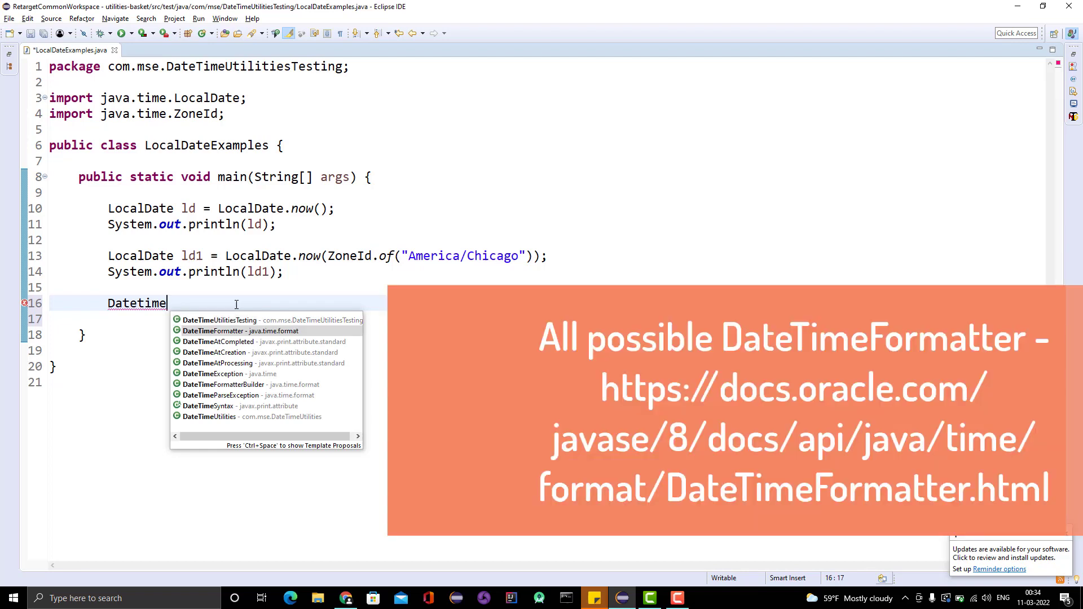
pyautogui.press('Return')
pyautogui.write('.o')
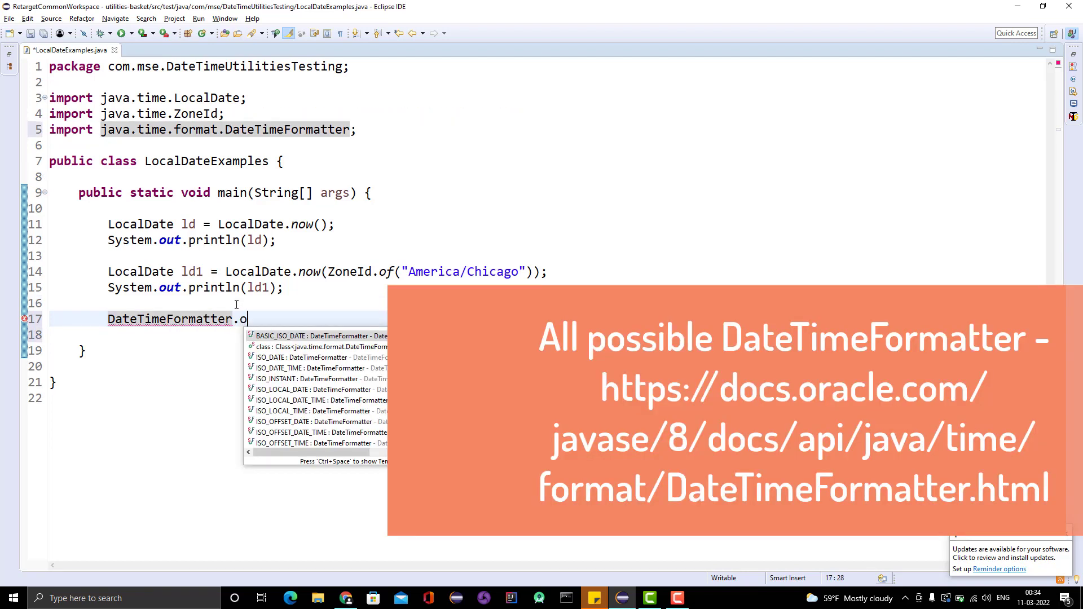
pyautogui.write('f')
# Step: Complete it as ofPattern("dd-MMM-yyyy") with a closing semicolon
pyautogui.press('Down')
pyautogui.press('Down')
pyautogui.press('Down')
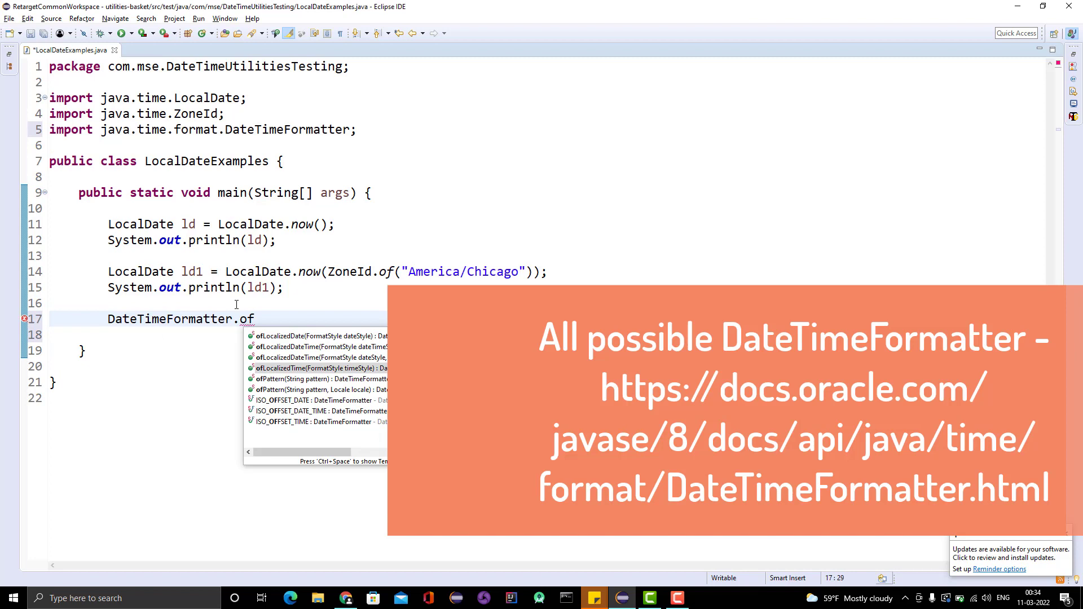
pyautogui.press('Down')
pyautogui.press('Return')
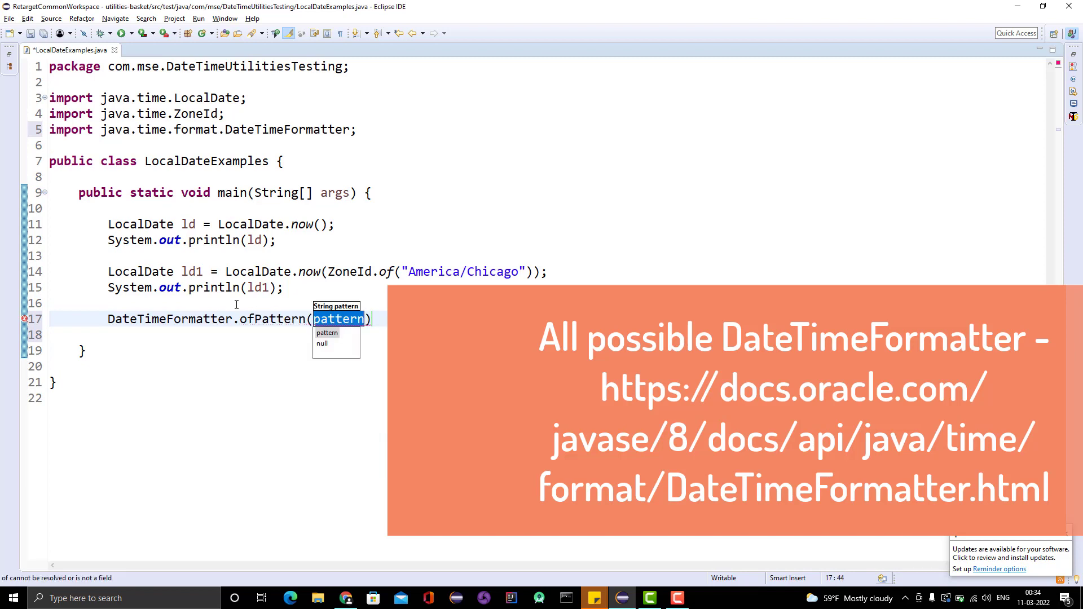
pyautogui.press('BackSpace')
pyautogui.write('"')
pyautogui.press('Left')
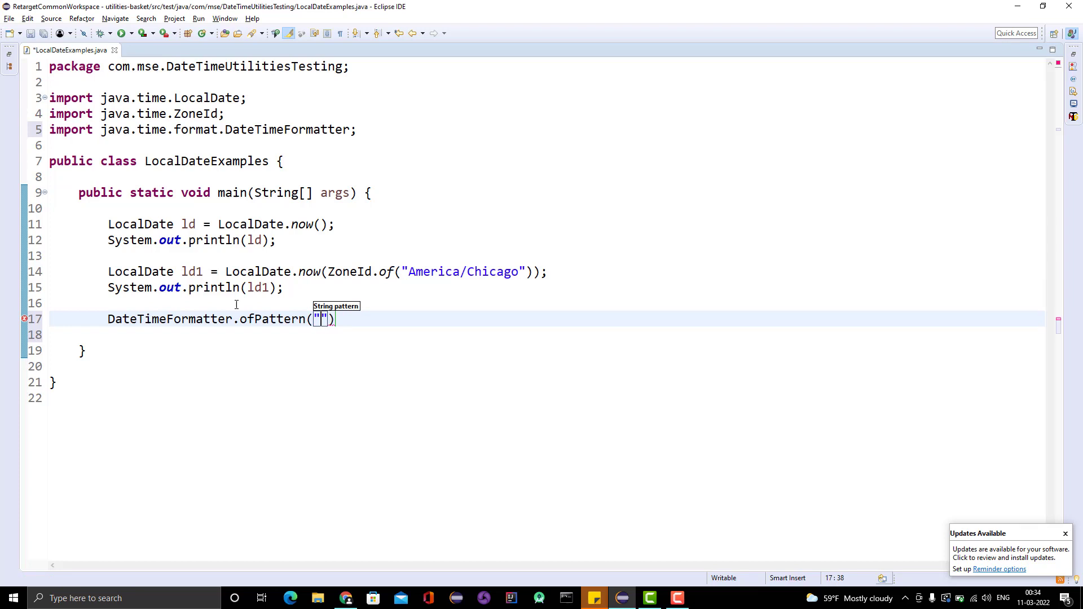
pyautogui.write('dd-MMM')
pyautogui.write('-yyy')
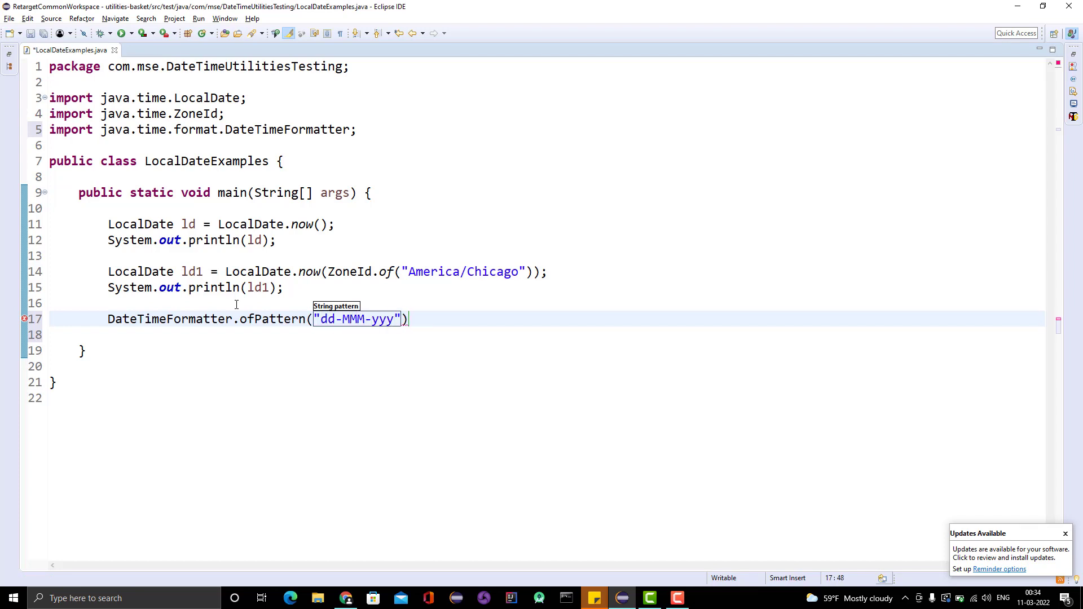
pyautogui.write('y')
pyautogui.press('End')
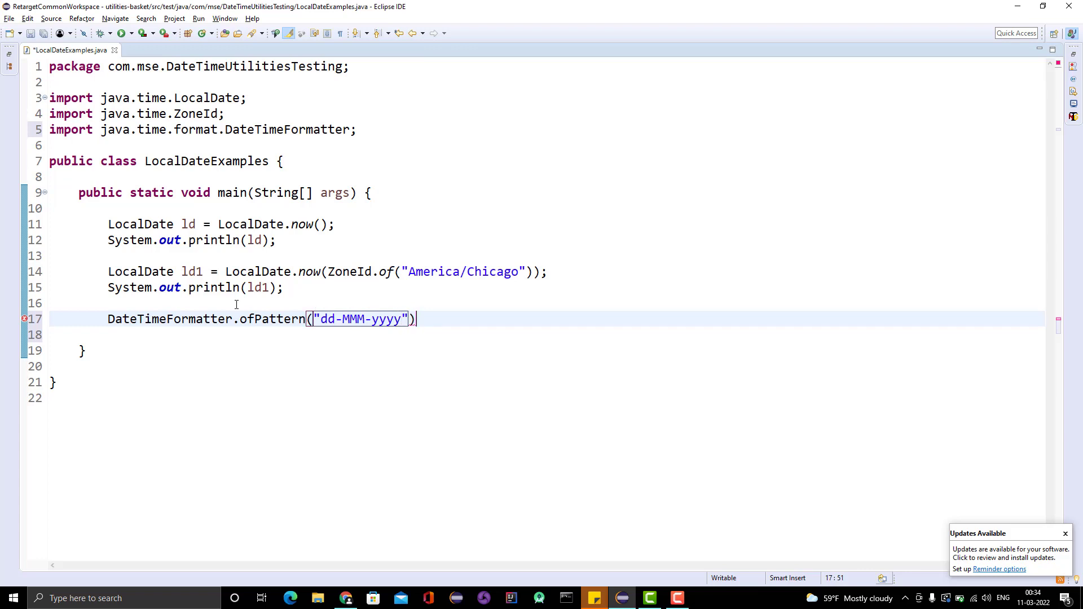
pyautogui.write(';')
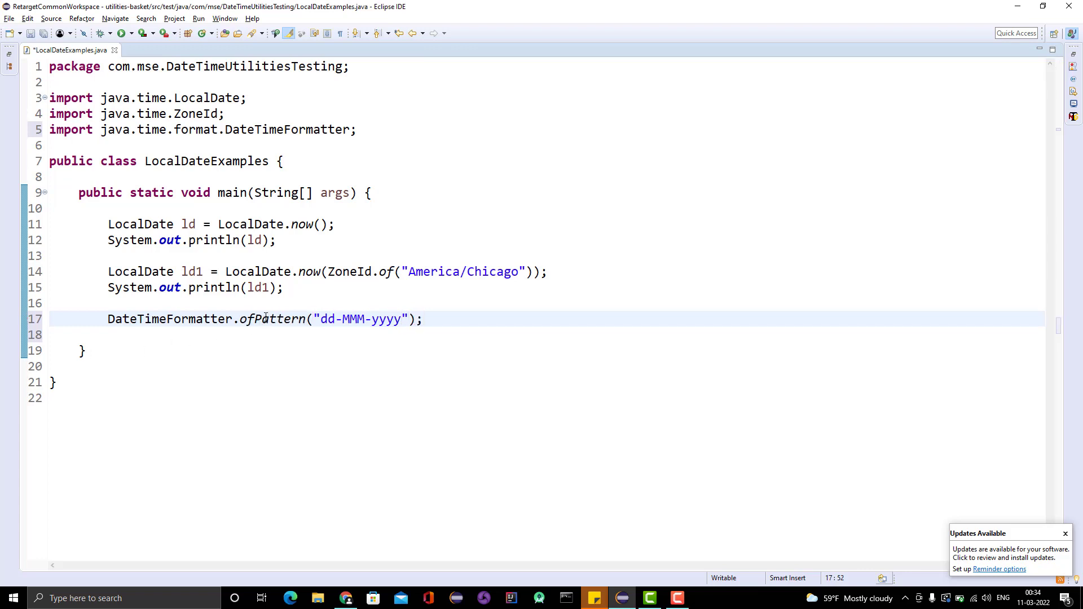
pyautogui.moveTo(271, 319)
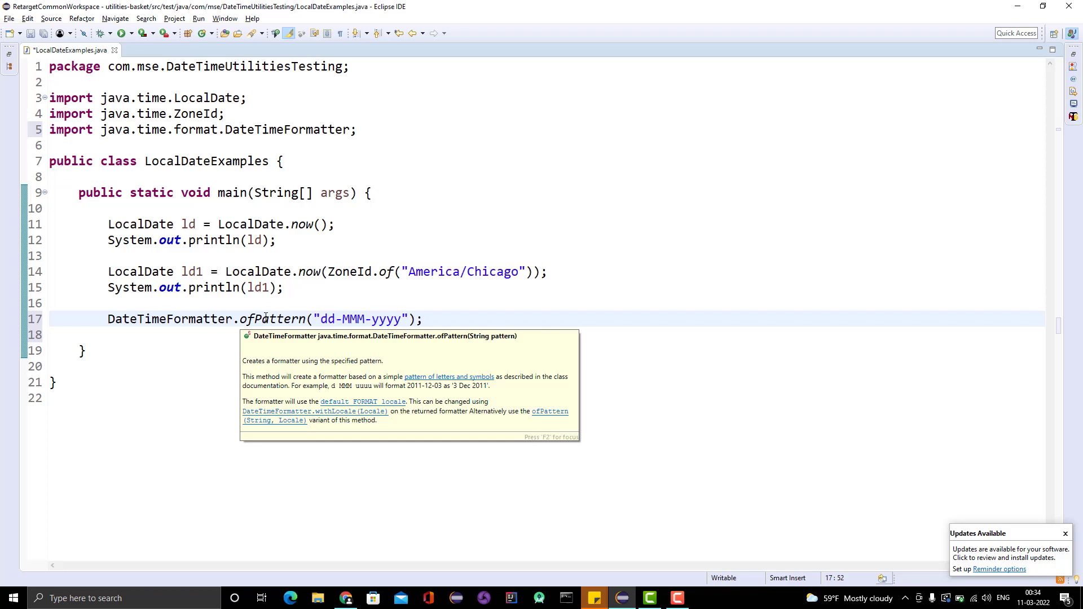
# Step: Make line 17 DateTimeFormatter formatter = ofPattern("dd-MMM-yyyy") and begin line 18 with ld
pyautogui.click(108, 319)
pyautogui.write('D')
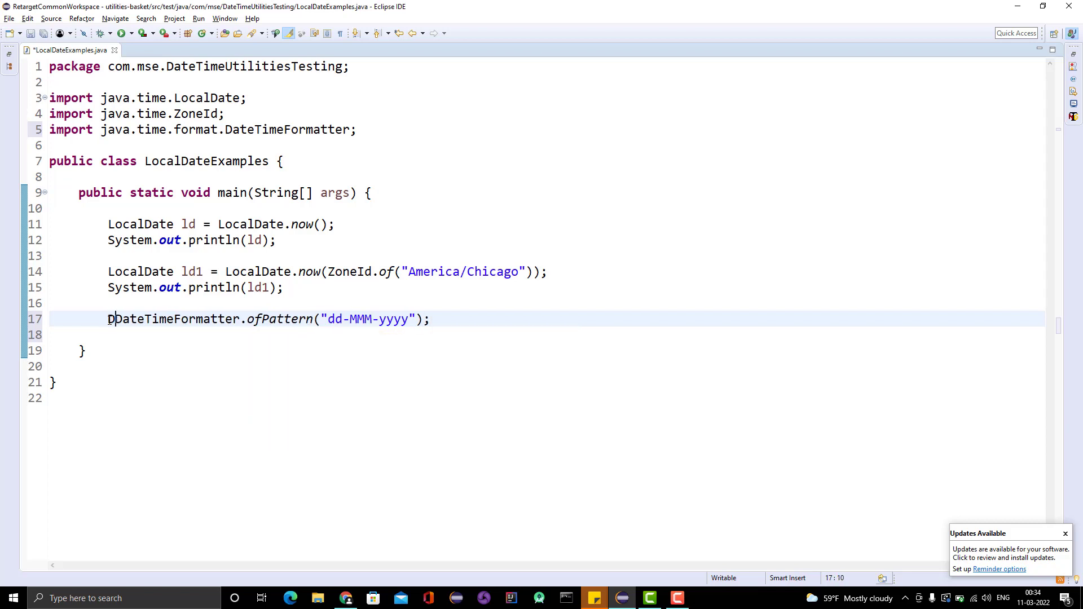
pyautogui.write('ateT')
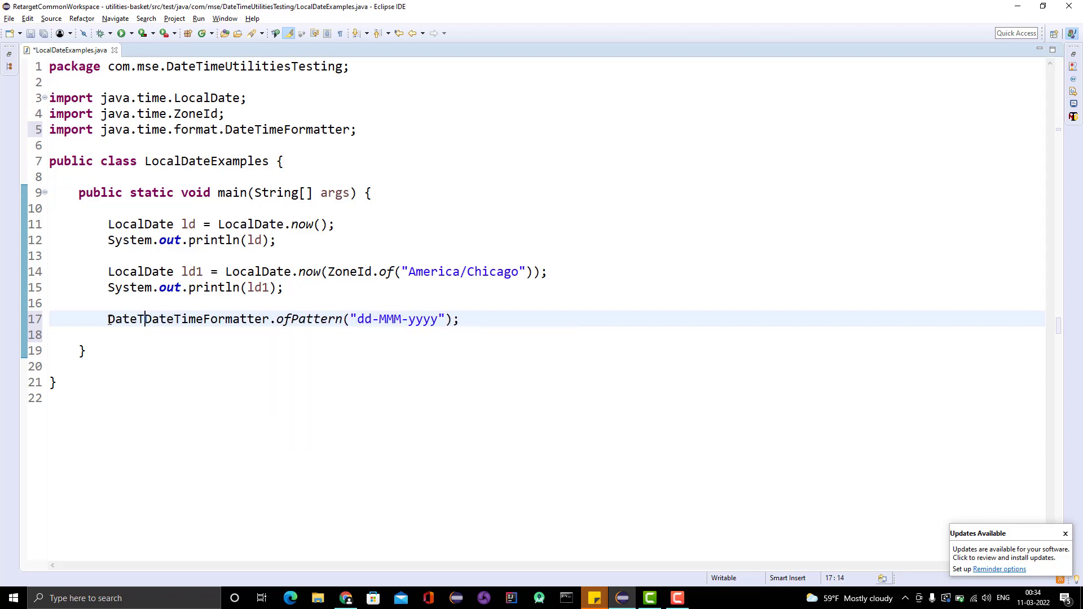
pyautogui.write('imeFo')
pyautogui.hotkey('ctrl', 'space')
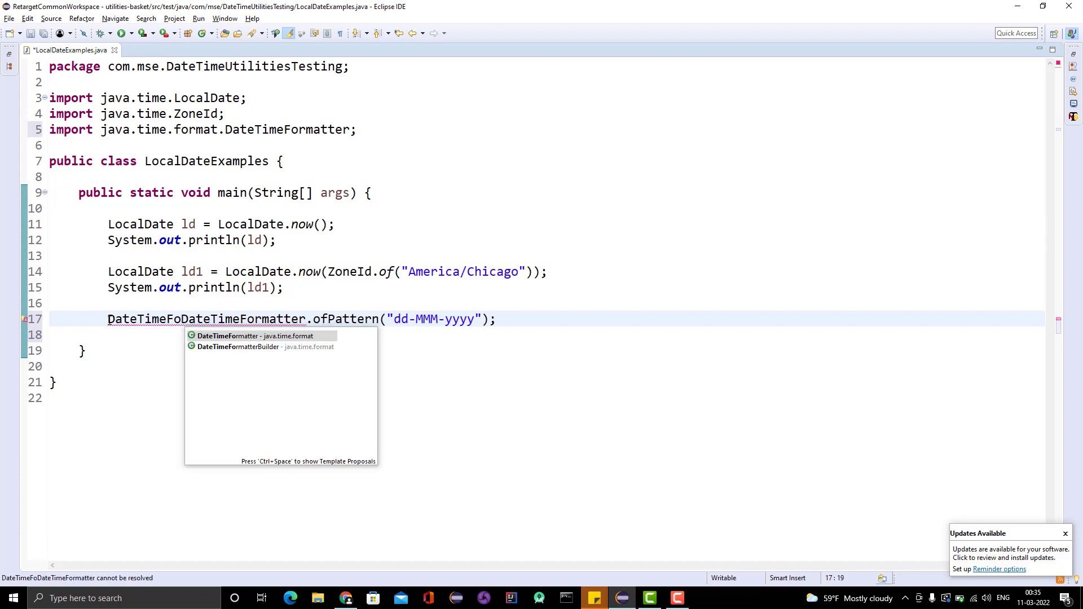
pyautogui.press('Return')
pyautogui.write('f')
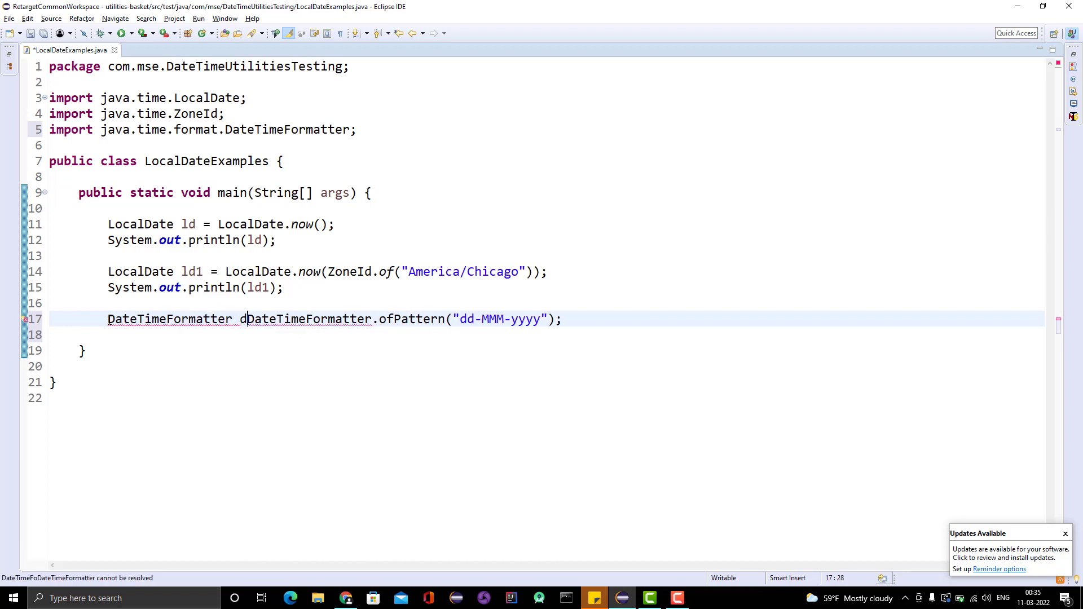
pyautogui.write('ormatte r')
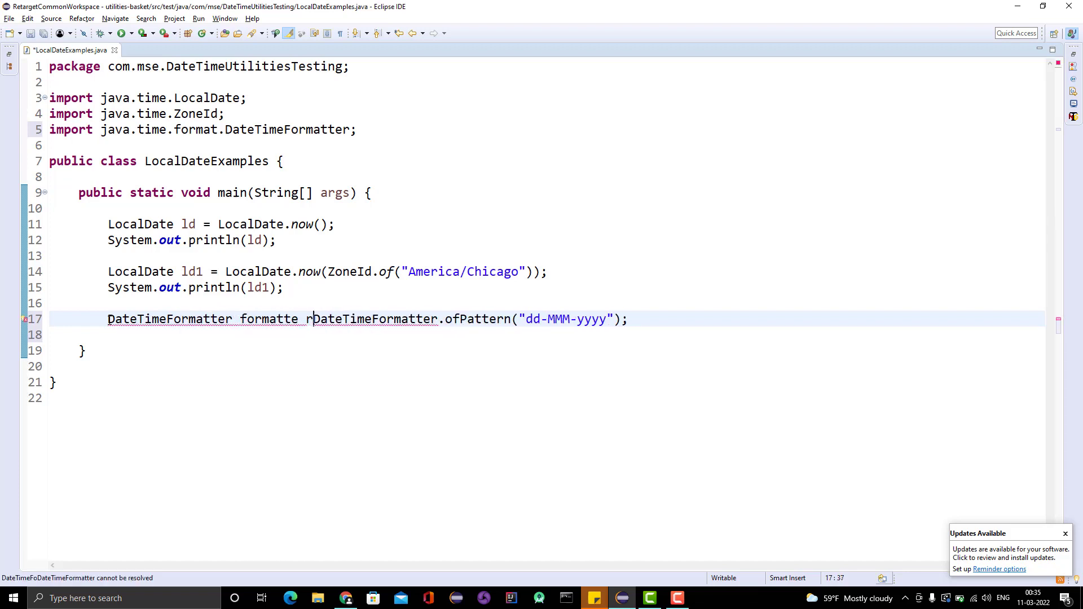
pyautogui.write('=')
pyautogui.press('BackSpace')
pyautogui.press('BackSpace')
pyautogui.press('BackSpace')
pyautogui.press('BackSpace')
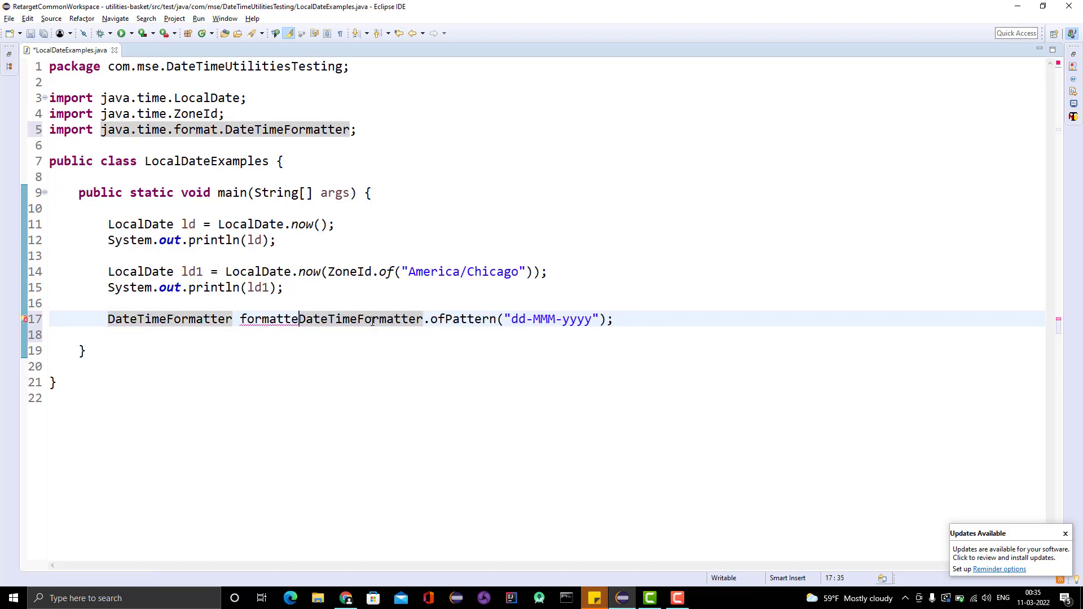
pyautogui.write('r =')
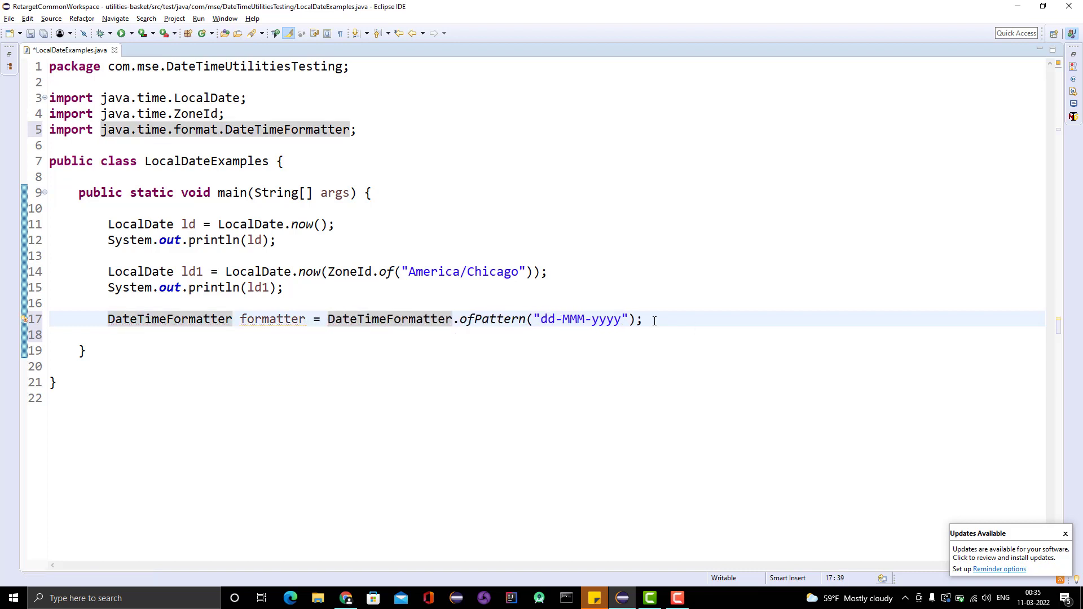
pyautogui.click(645, 319)
pyautogui.press('Return')
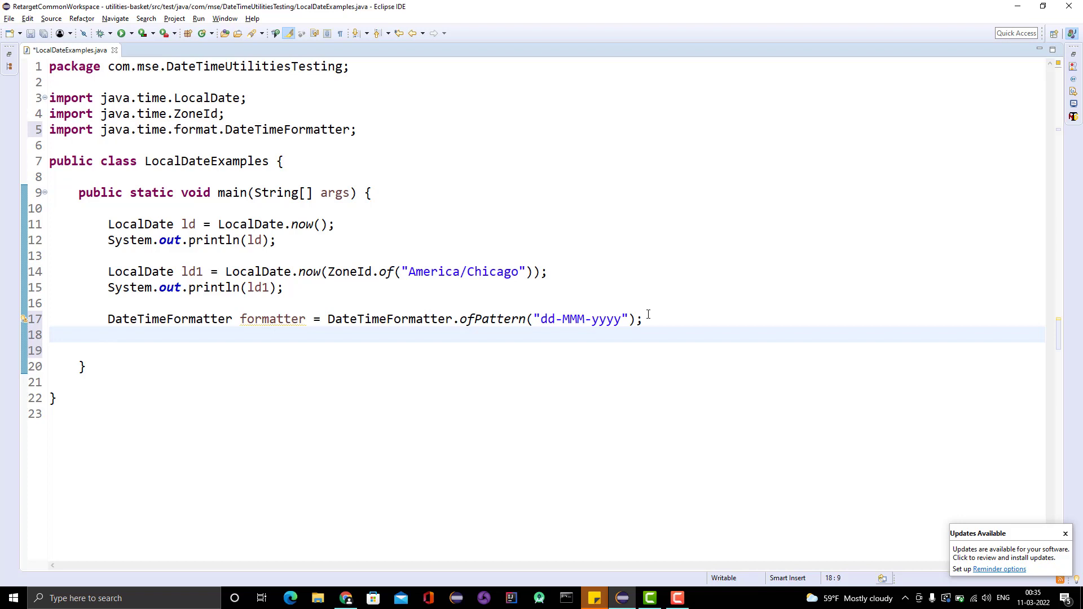
pyautogui.write('ld')
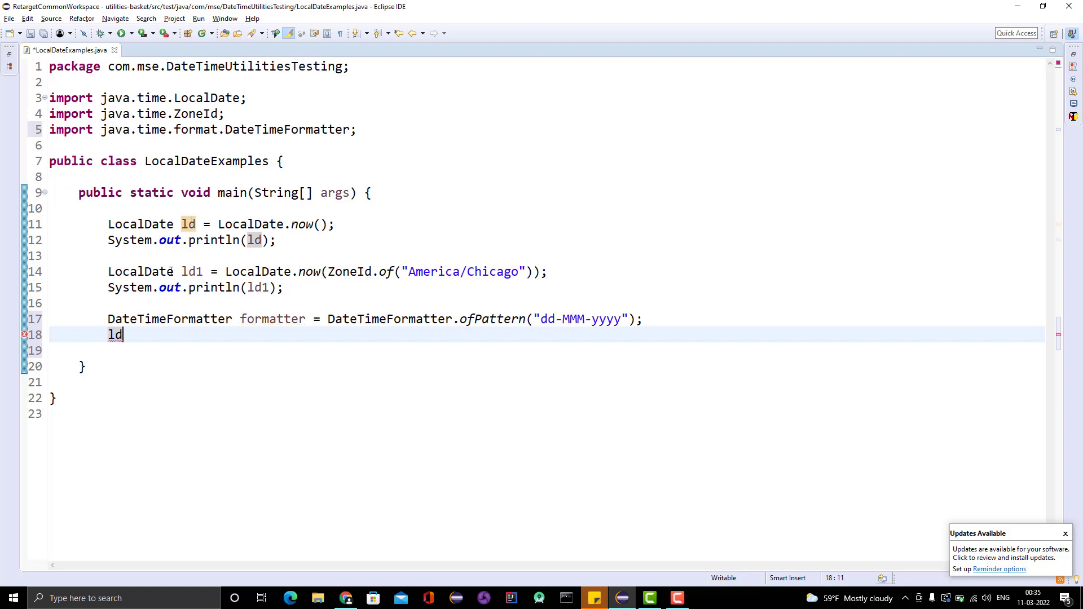
pyautogui.write('.for')
# Step: Complete line 18 as System.out.println(ld.format(formatter)); and save
pyautogui.press('Return')
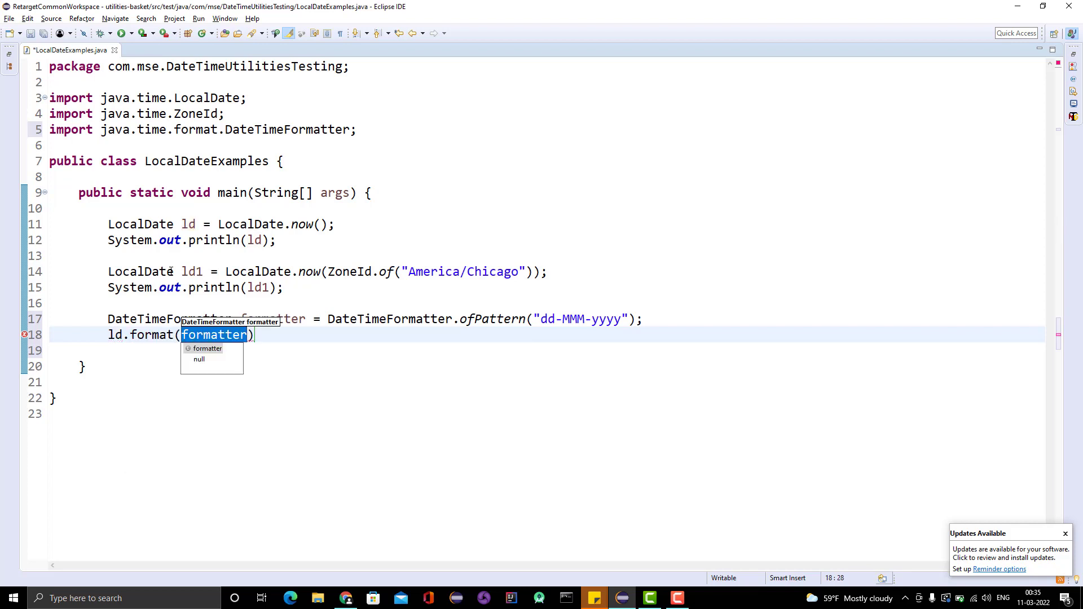
pyautogui.click(112, 335)
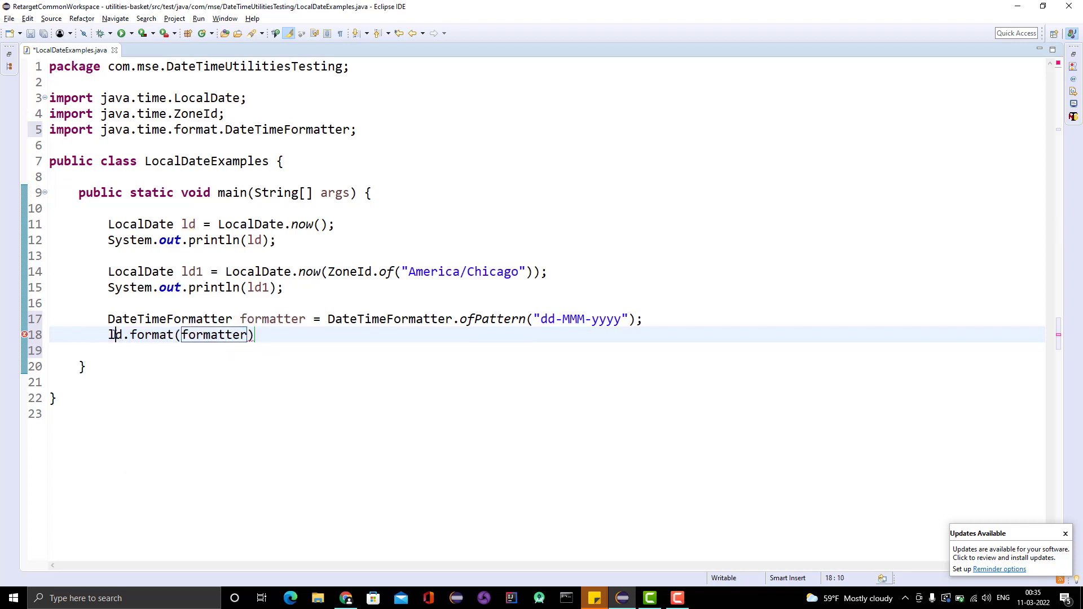
pyautogui.write('sysout')
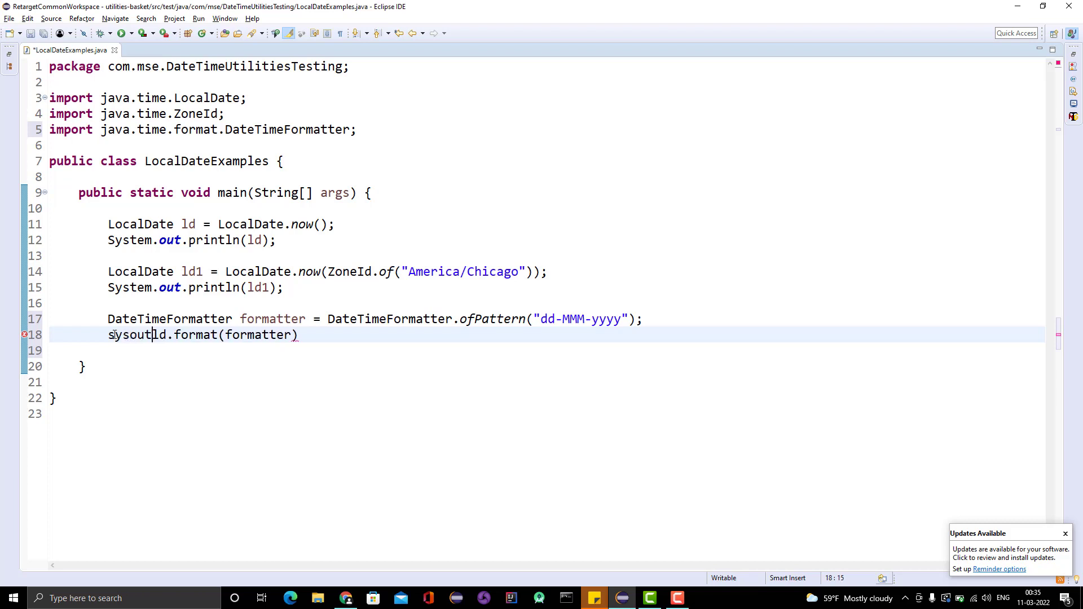
pyautogui.hotkey('ctrl', 'space')
pyautogui.press('Delete')
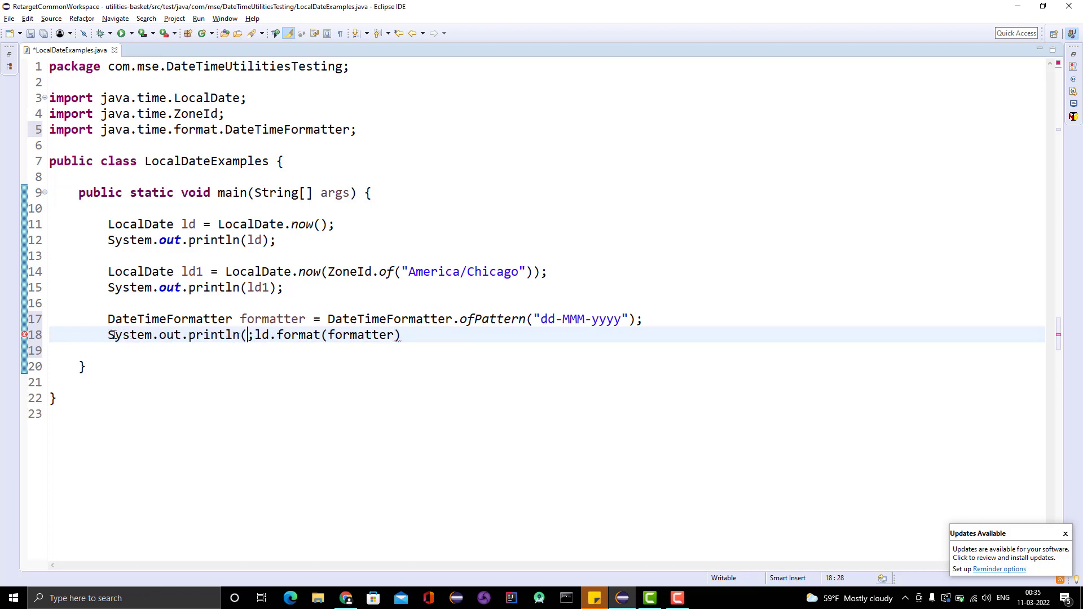
pyautogui.press('Delete')
pyautogui.click(427, 334)
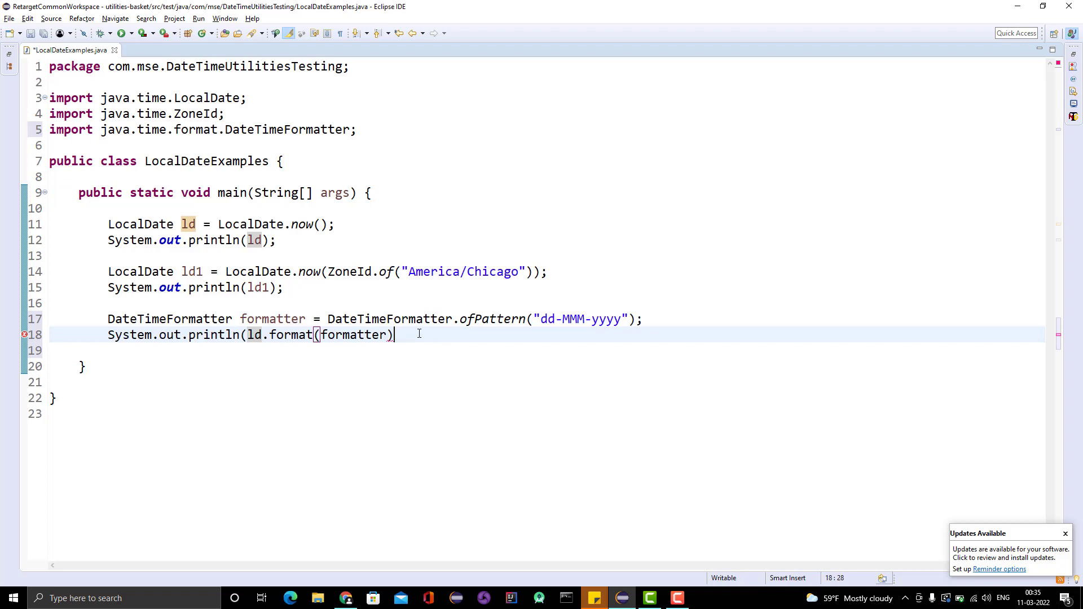
pyautogui.write(')')
pyautogui.hotkey('ctrl', 's')
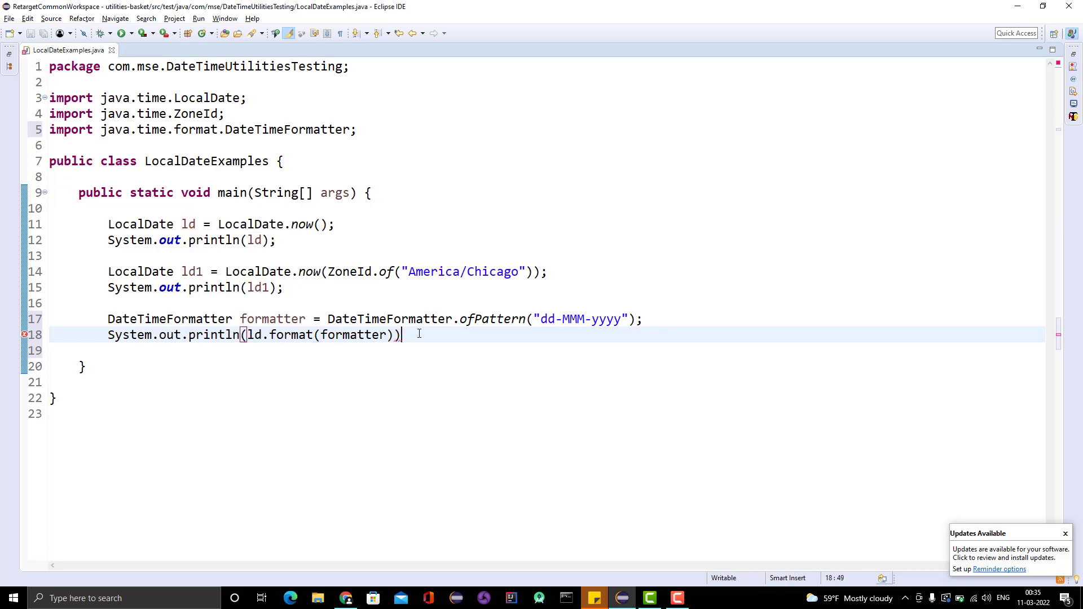
pyautogui.write(';')
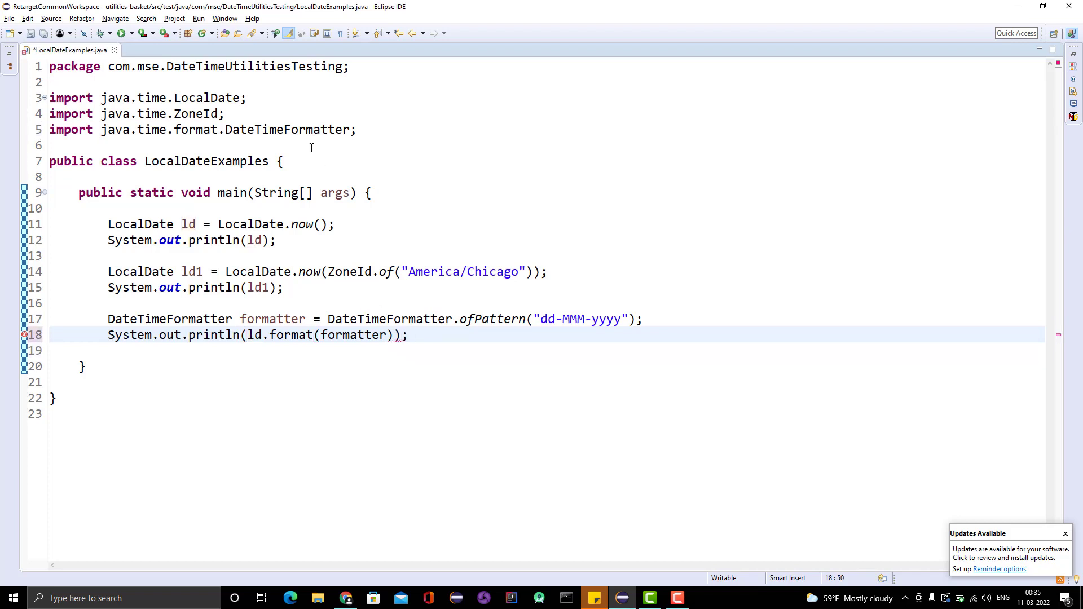
# Step: Run the class as a Java Application and highlight 11-Mar-2022 in the console
pyautogui.rightClick(398, 169)
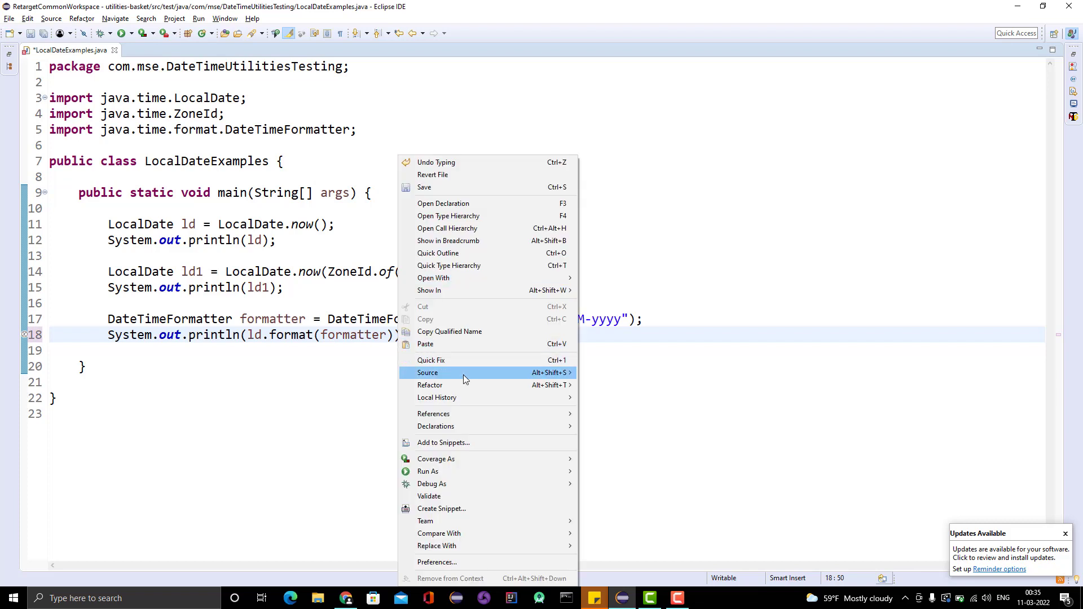
pyautogui.moveTo(428, 471)
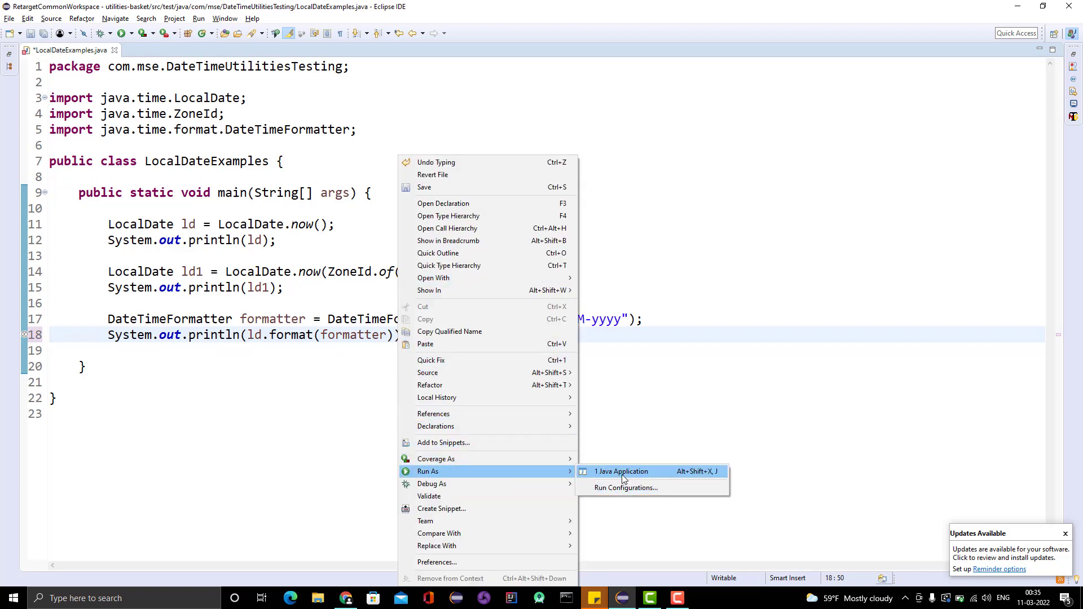
pyautogui.click(622, 475)
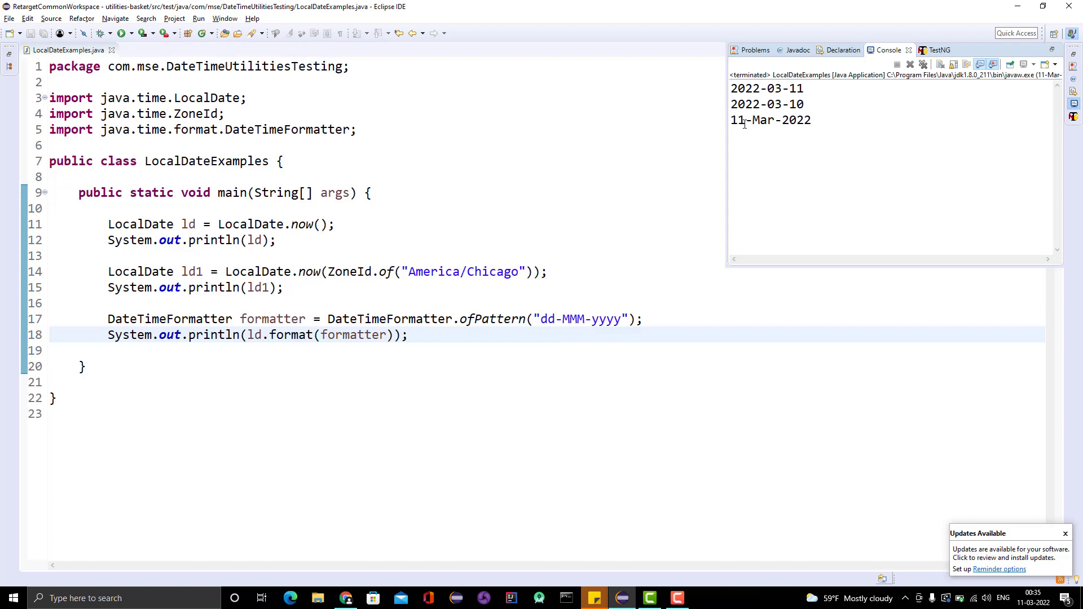
pyautogui.moveTo(744, 123); pyautogui.dragTo(734, 128)
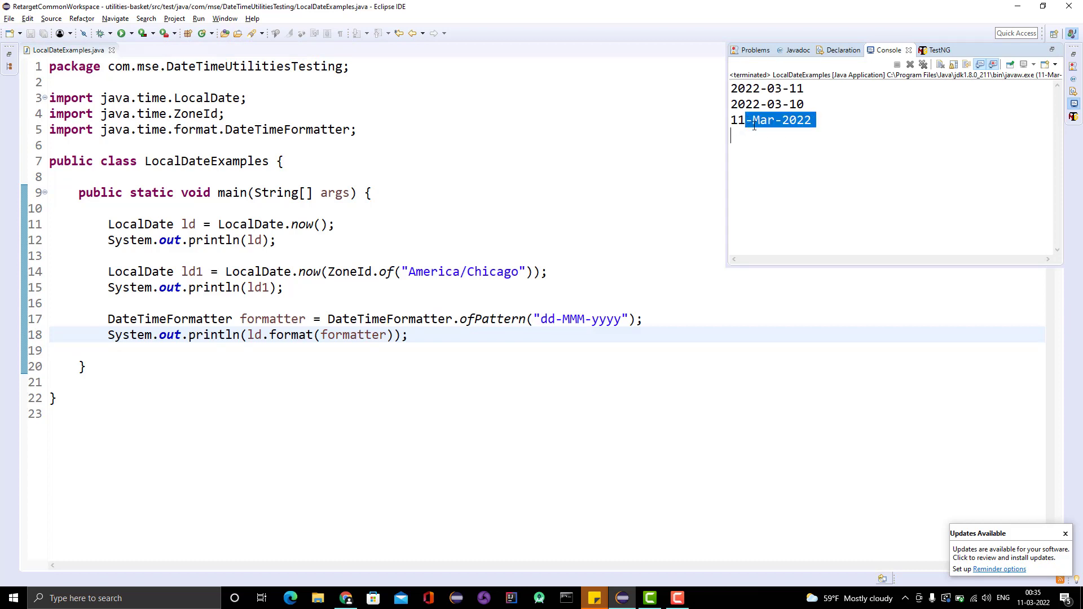
# Step: Below line 18, start a new statement with LocalDate.now()
pyautogui.click(539, 289)
pyautogui.click(419, 336)
pyautogui.press('Return')
pyautogui.press('Return')
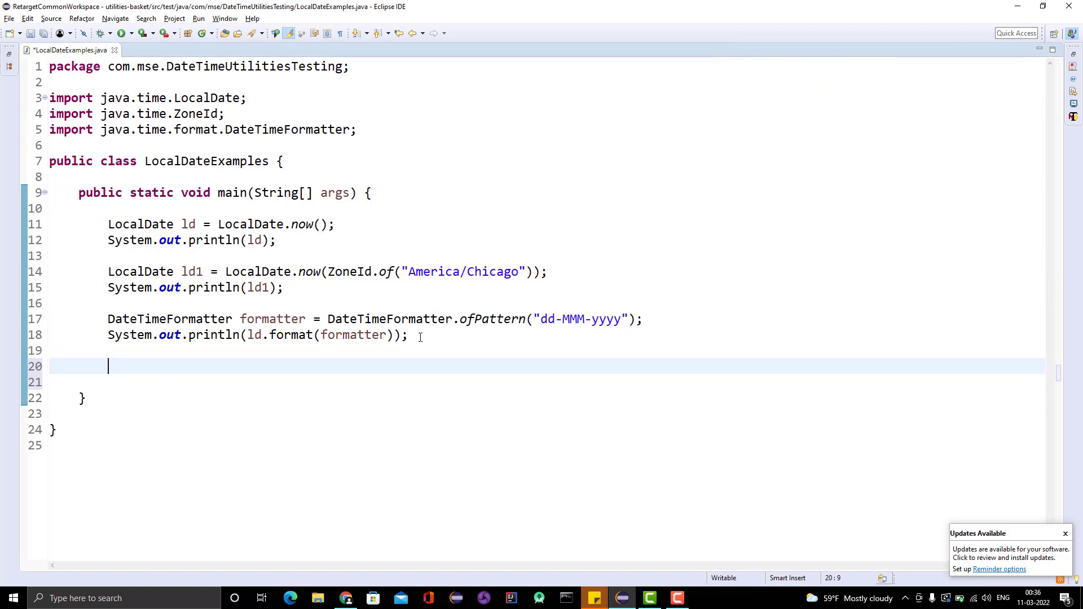
pyautogui.write('Local')
pyautogui.write('Da')
pyautogui.press('Return')
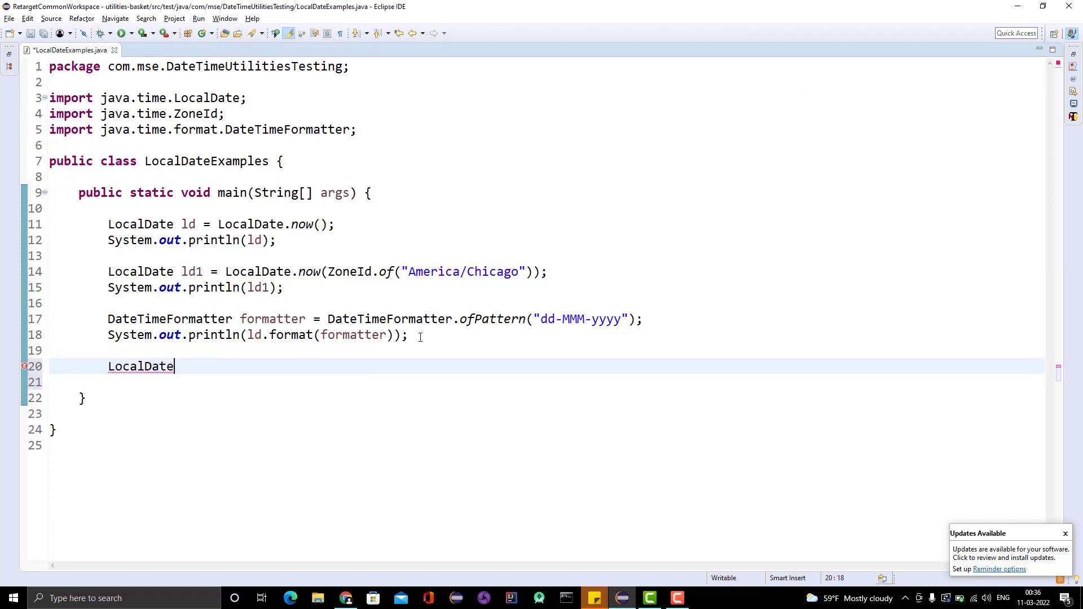
pyautogui.write('.now')
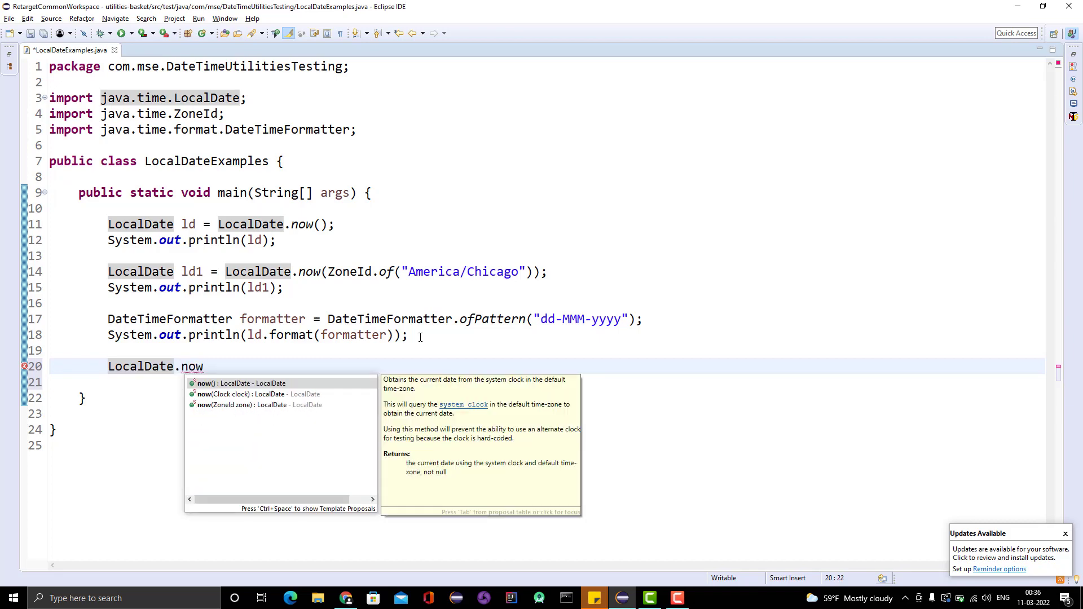
pyautogui.press('Return')
pyautogui.write('.')
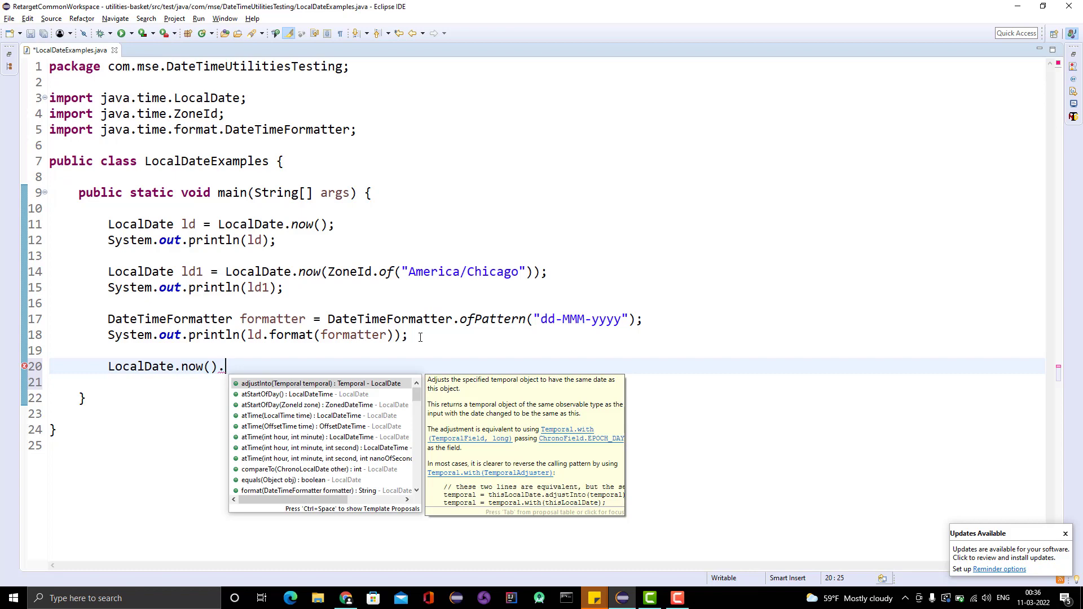
pyautogui.write('minu')
# Step: Add minusDays(1) inside a println, run, and select 2022-03-10 in the output
pyautogui.press('Down')
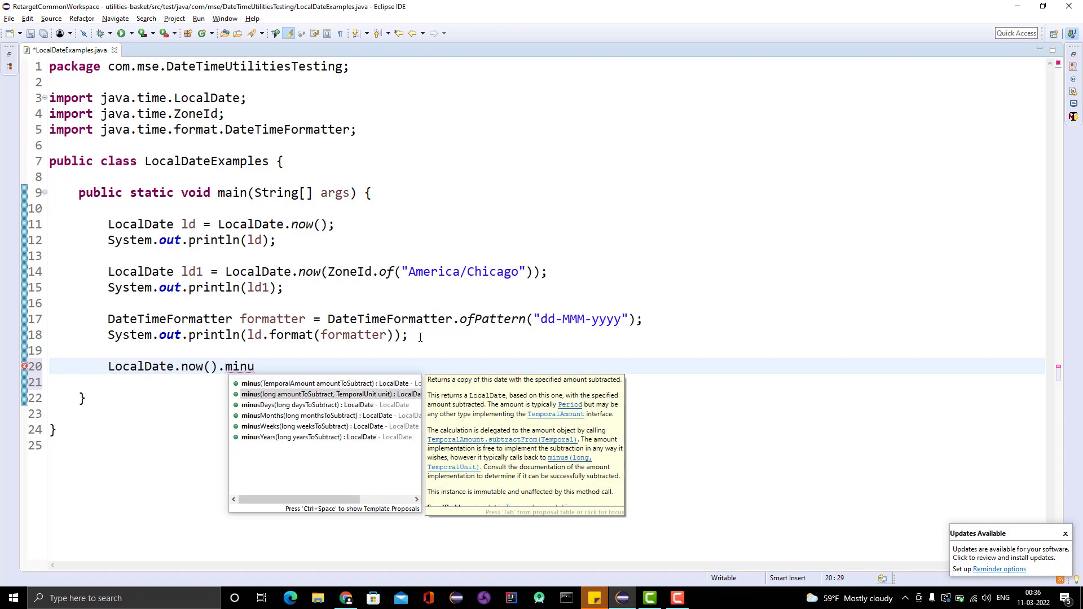
pyautogui.press('Down')
pyautogui.press('Down')
pyautogui.press('Down')
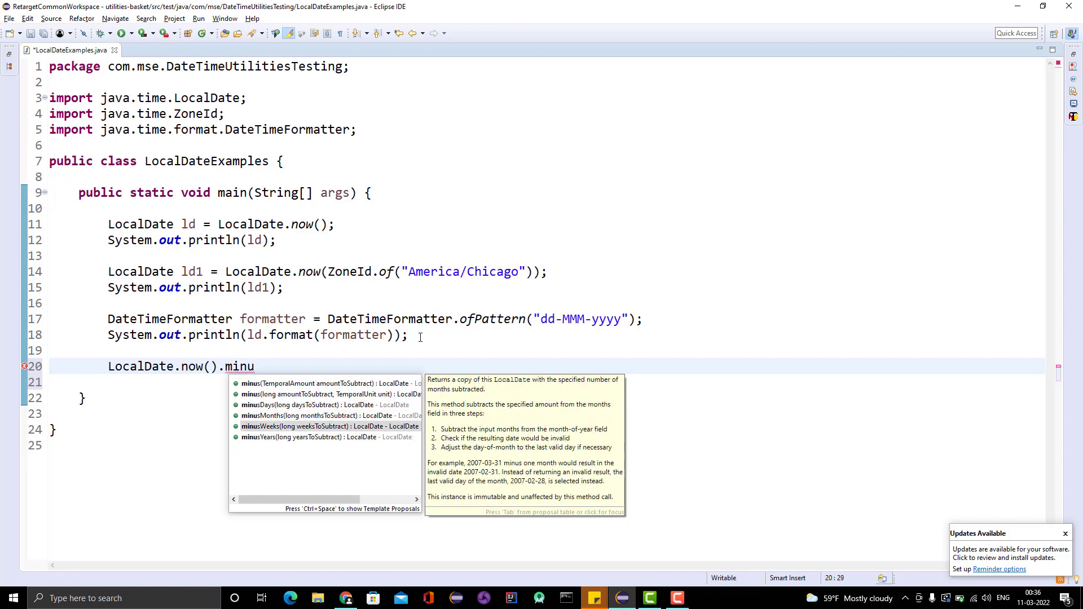
pyautogui.press('Down')
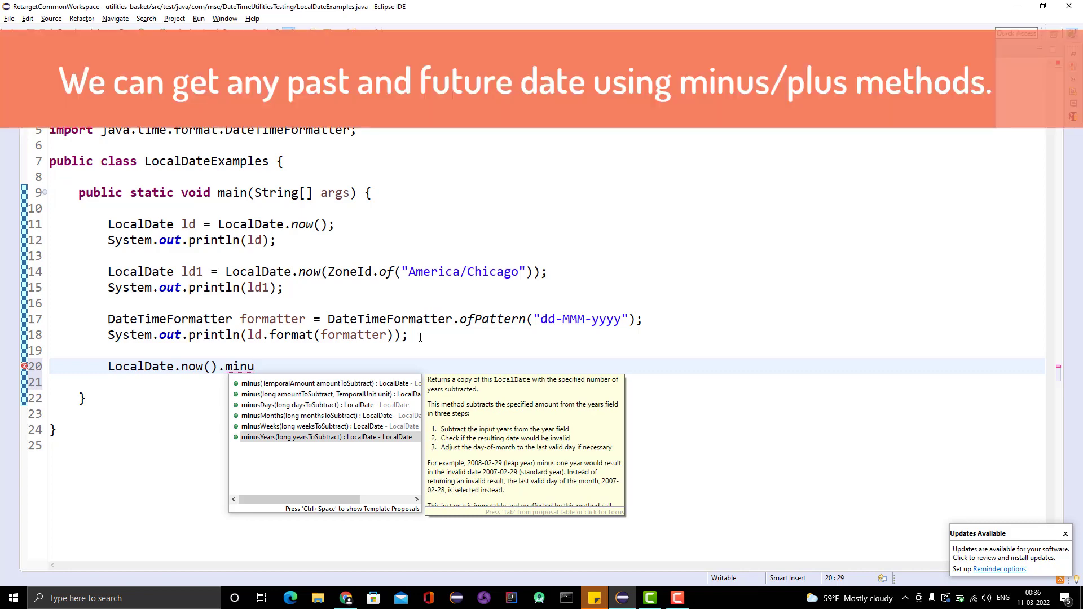
pyautogui.press('Up')
pyautogui.press('Up')
pyautogui.press('Up')
pyautogui.press('Return')
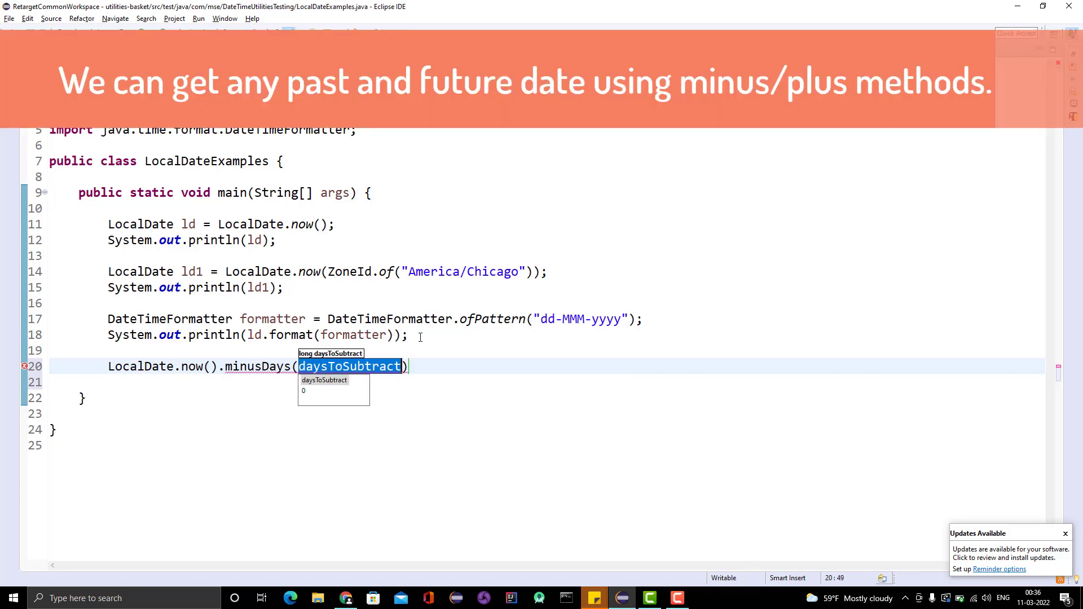
pyautogui.write('1')
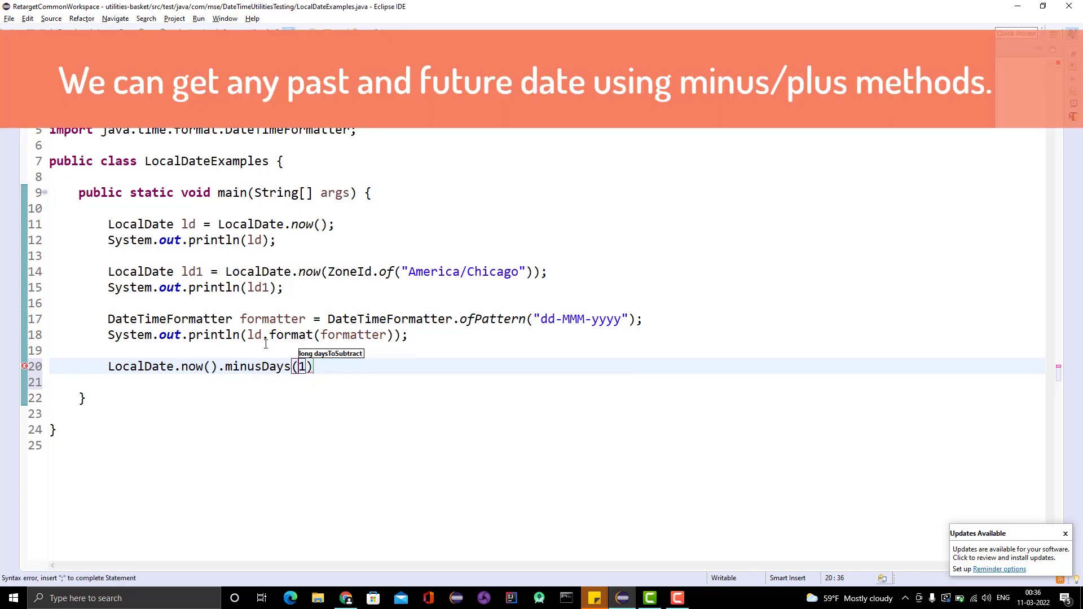
pyautogui.write('sys')
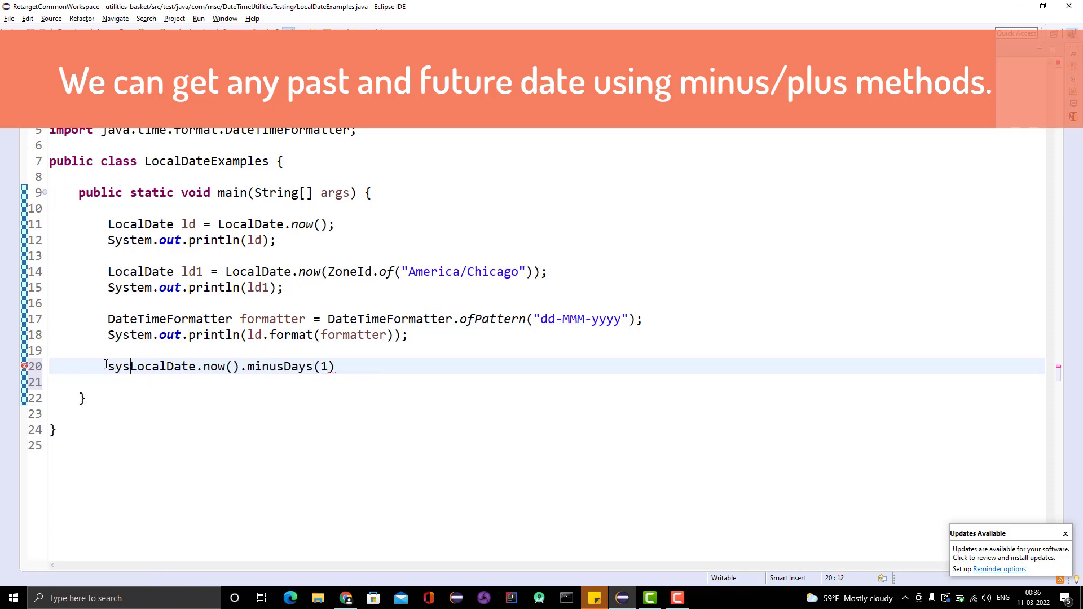
pyautogui.write('out')
pyautogui.hotkey('ctrl', 'space')
pyautogui.press('End')
pyautogui.write(');')
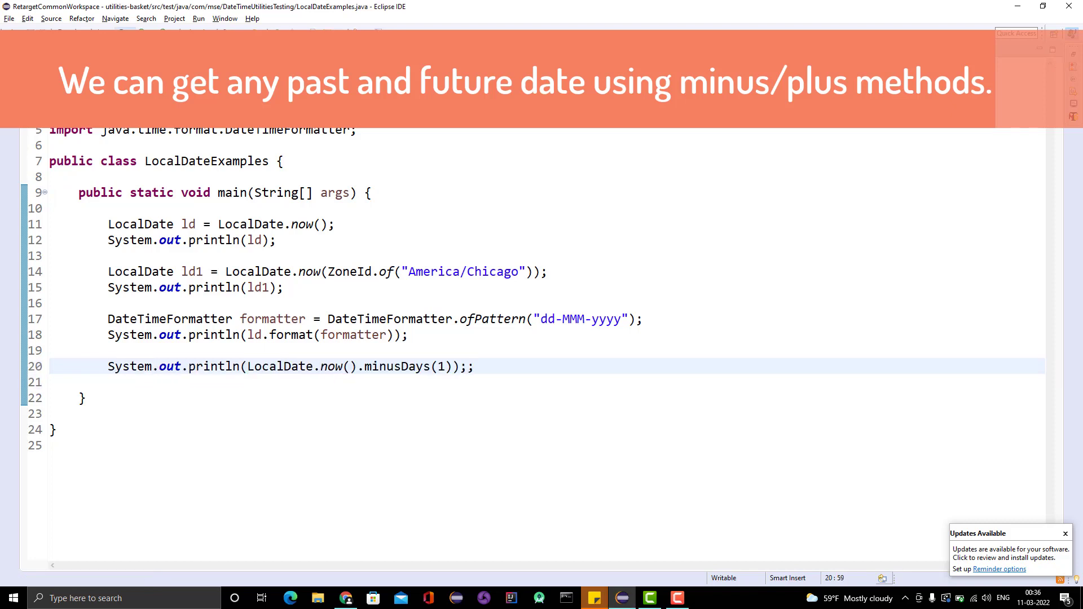
pyautogui.hotkey('ctrl', 'F11')
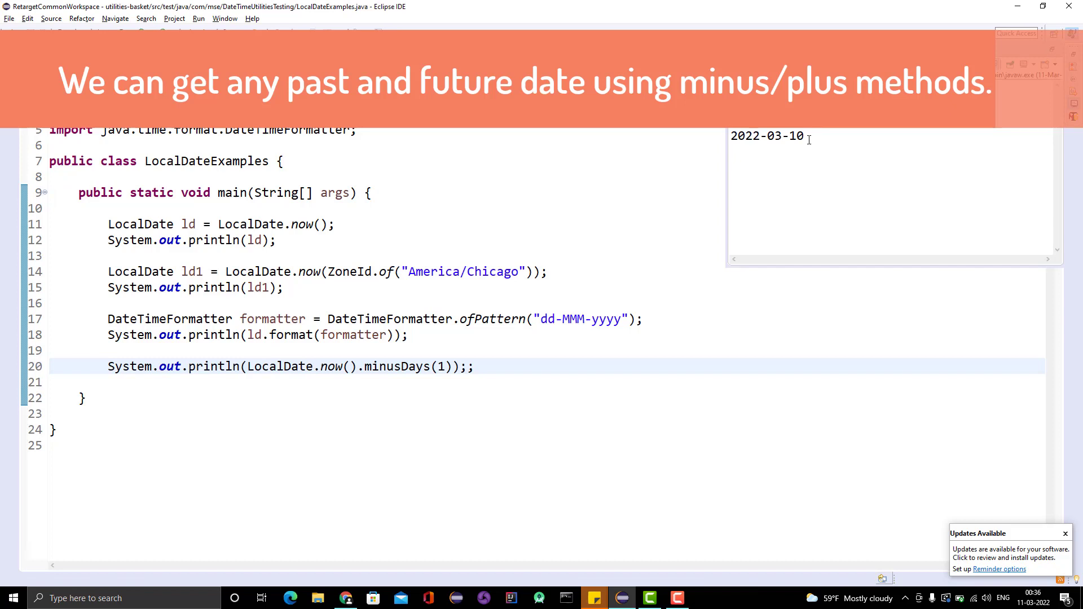
pyautogui.moveTo(808, 136); pyautogui.dragTo(731, 136)
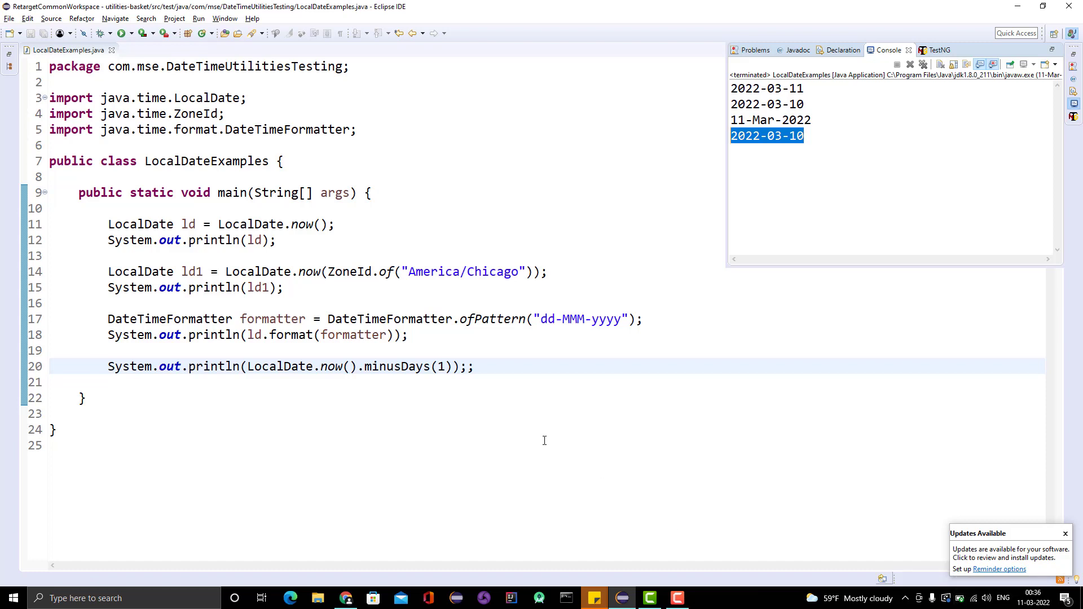
# Step: Start a new LocalDate print statement below the yesterday line
pyautogui.hotkey('ctrl', 'm')
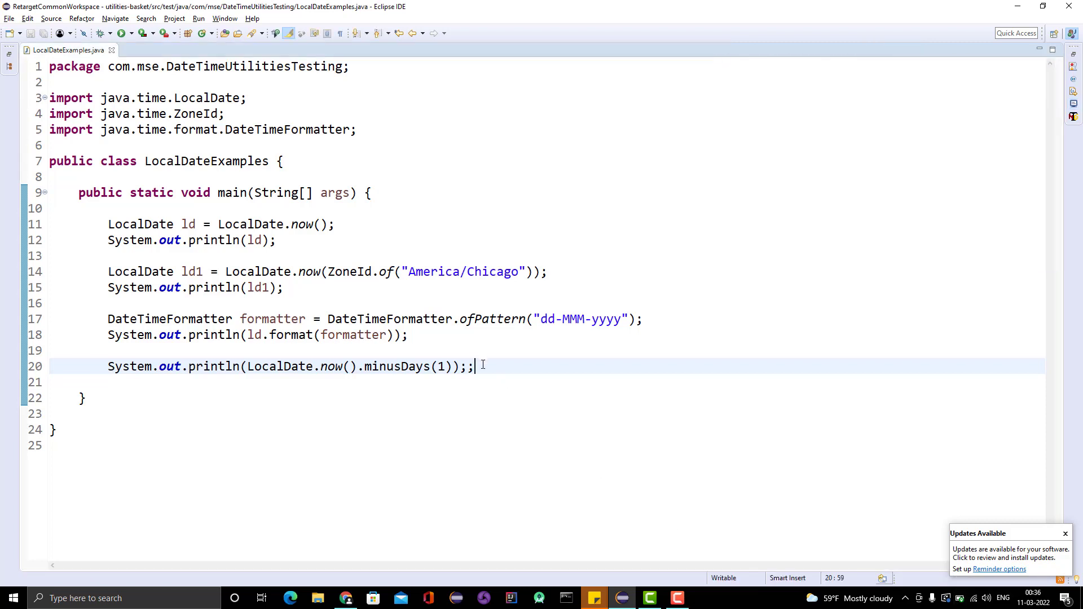
pyautogui.press('Return')
pyautogui.write('sysu')
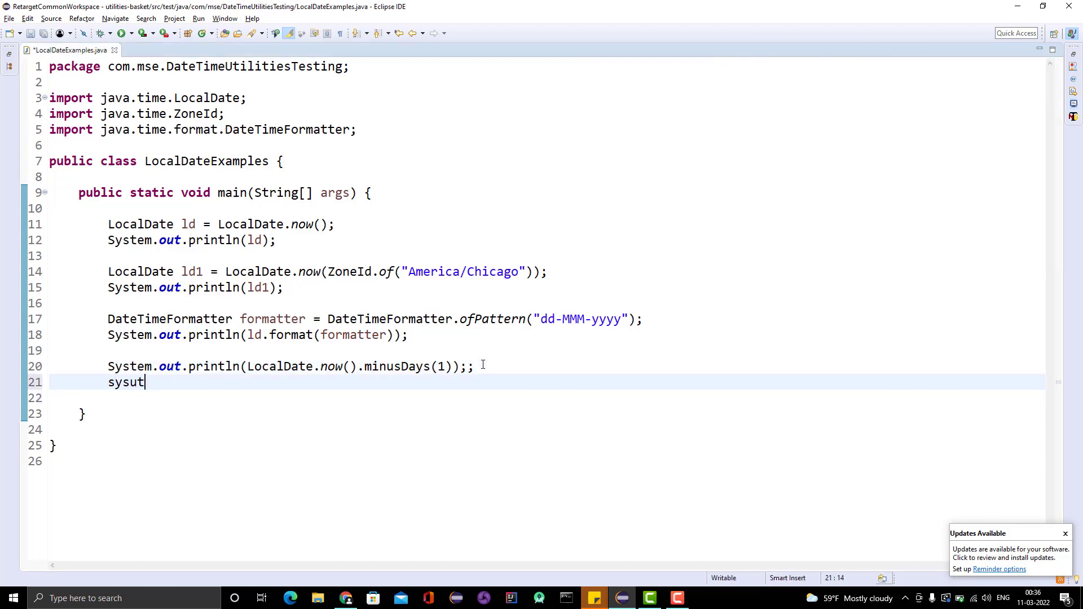
pyautogui.write('t')
pyautogui.hotkey('ctrl', 'space')
pyautogui.hotkey('ctrl', 'space')
pyautogui.write('Local')
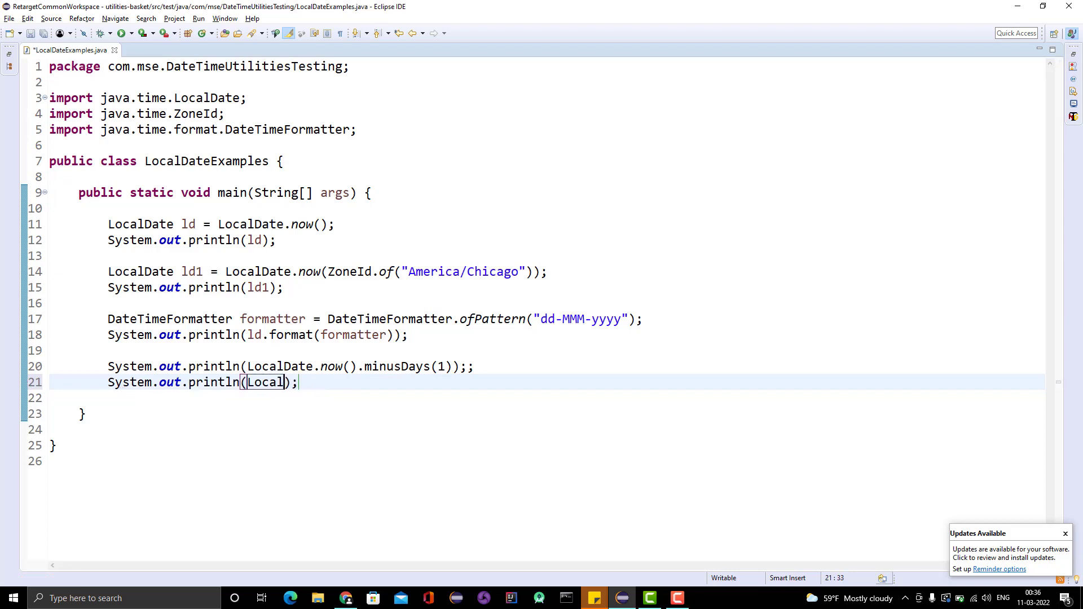
pyautogui.write('Date')
pyautogui.hotkey('ctrl', 'space')
pyautogui.press('Escape')
pyautogui.write('.')
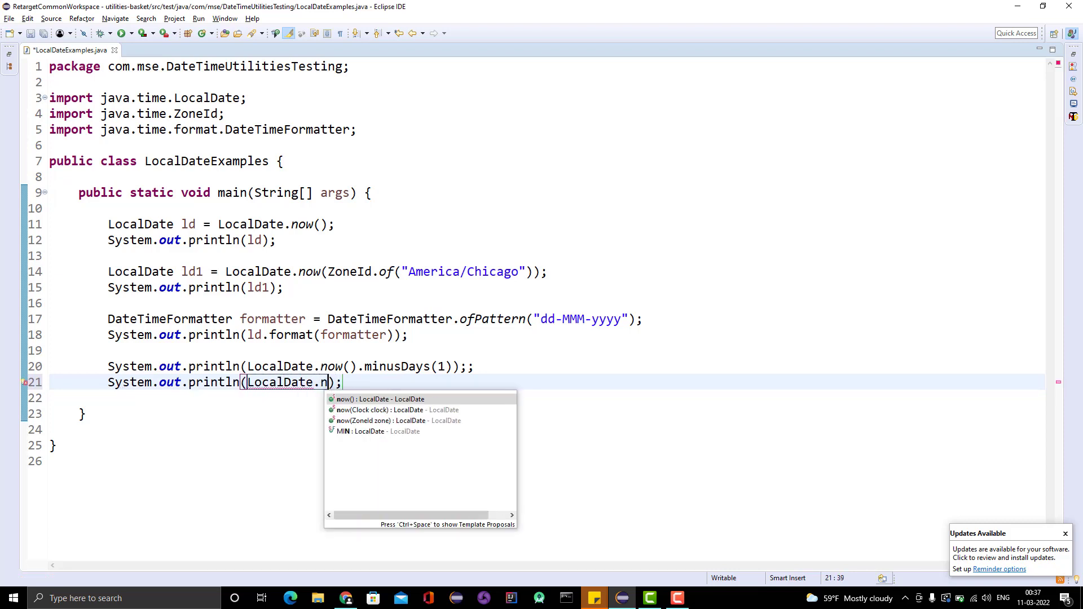
pyautogui.write('now().p')
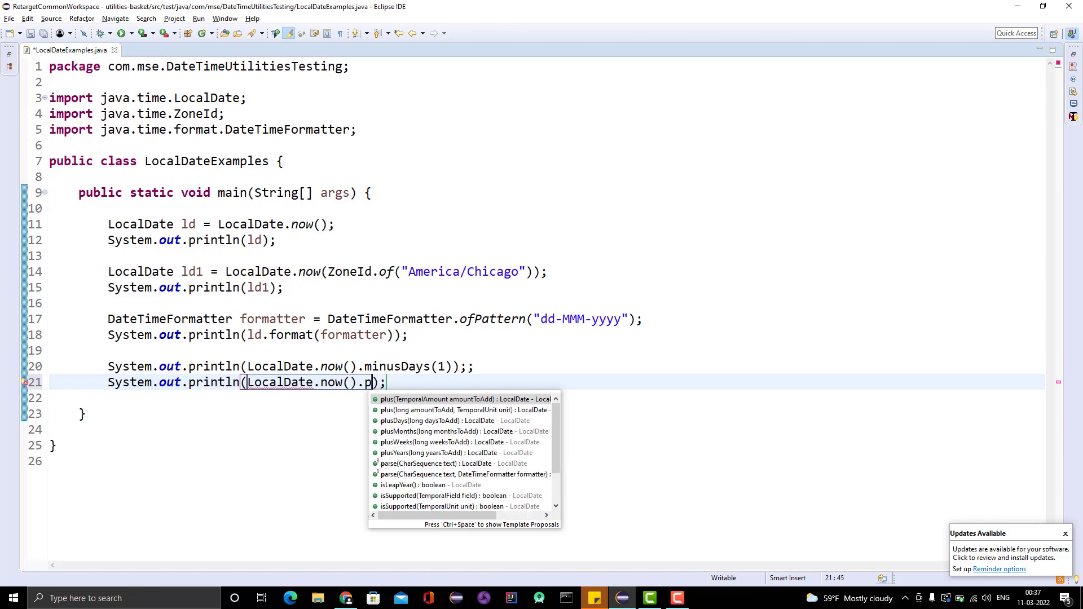
pyautogui.write('lu')
# Step: Complete it as LocalDate.now().plusDays(1), add the ld.toString() print, and run
pyautogui.press('Down')
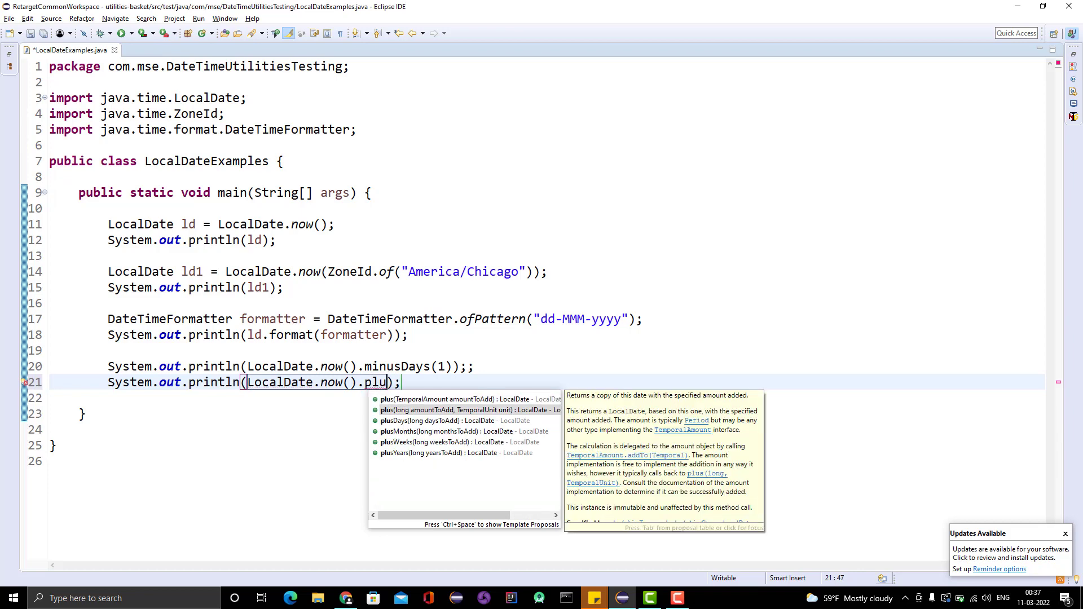
pyautogui.press('Down')
pyautogui.press('Down')
pyautogui.press('Down')
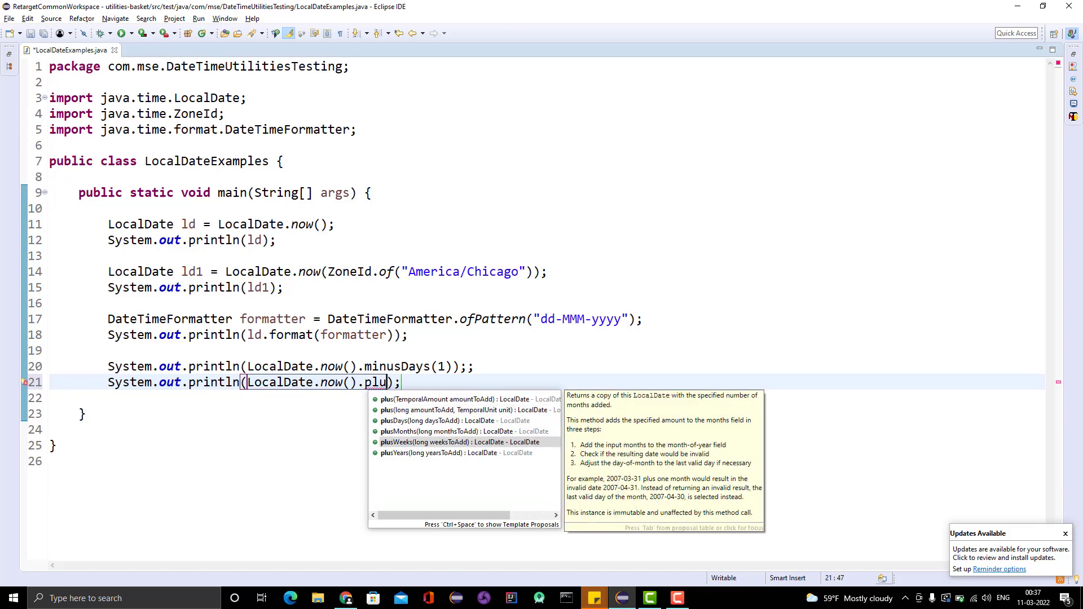
pyautogui.press('Down')
pyautogui.press('Up')
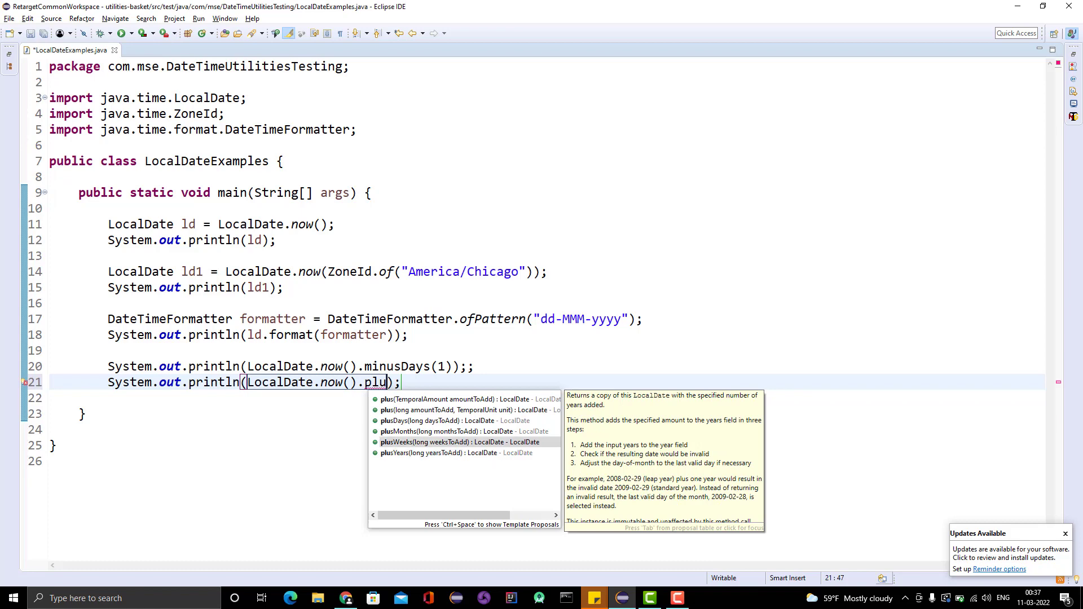
pyautogui.press('Up')
pyautogui.press('Up')
pyautogui.press('Return')
pyautogui.write('1')
pyautogui.hotkey('ctrl', 'F11')
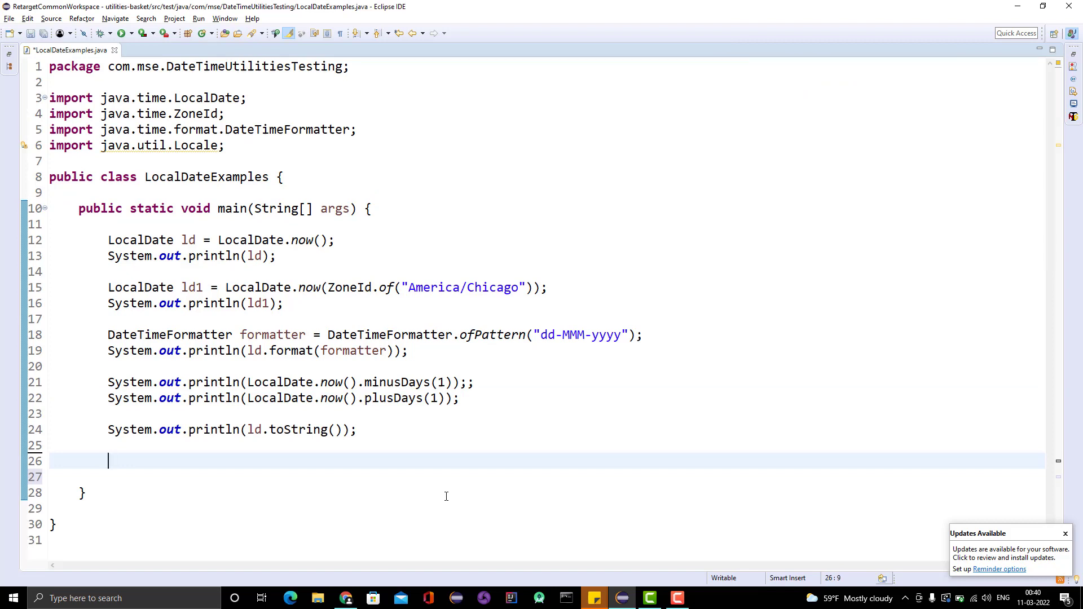
pyautogui.write('Stri')
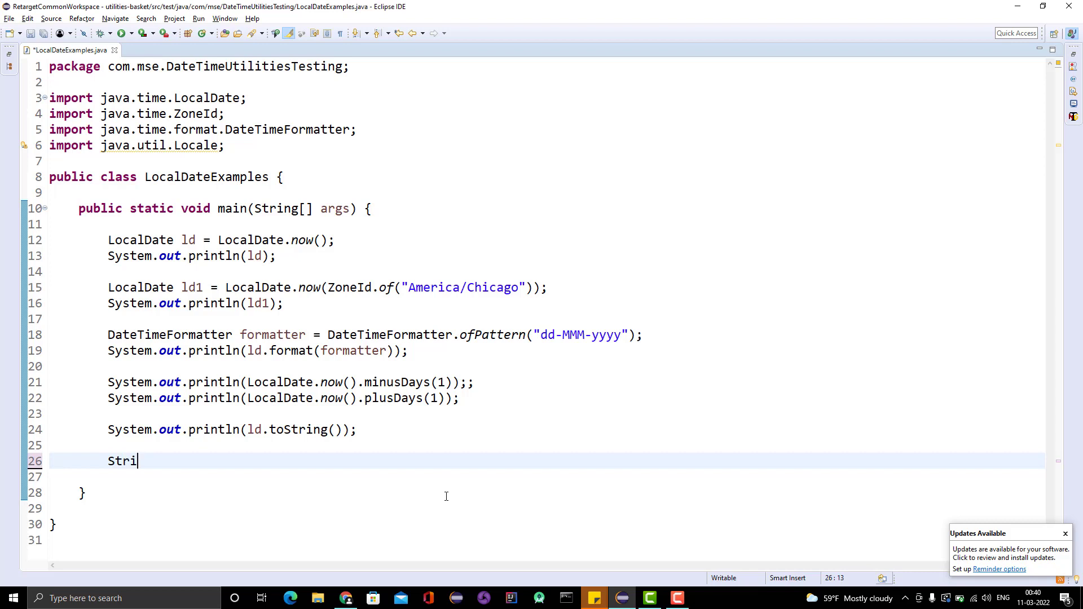
pyautogui.write('ng date ')
pyautogui.write('= "23-Aug-2022";')
# Step: Declare String date "23-Aug-2022" and formatter df using the dd-MMM-yyyy pattern
pyautogui.press('Return')
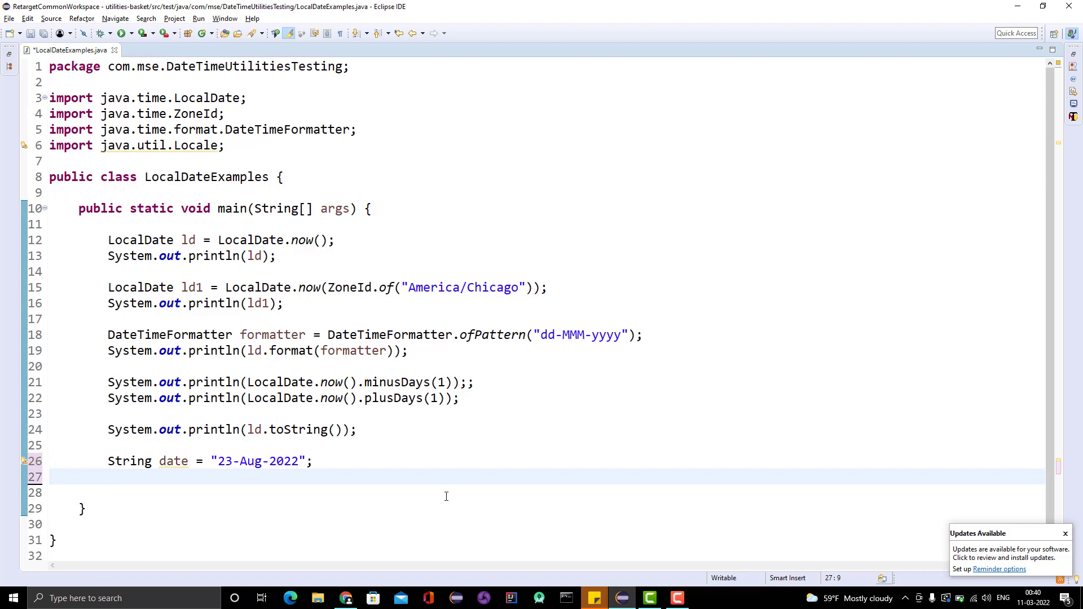
pyautogui.write('DateT')
pyautogui.write('Ie')
pyautogui.hotkey('ctrl', 'space')
pyautogui.write('df = DateTimeFormatter.')
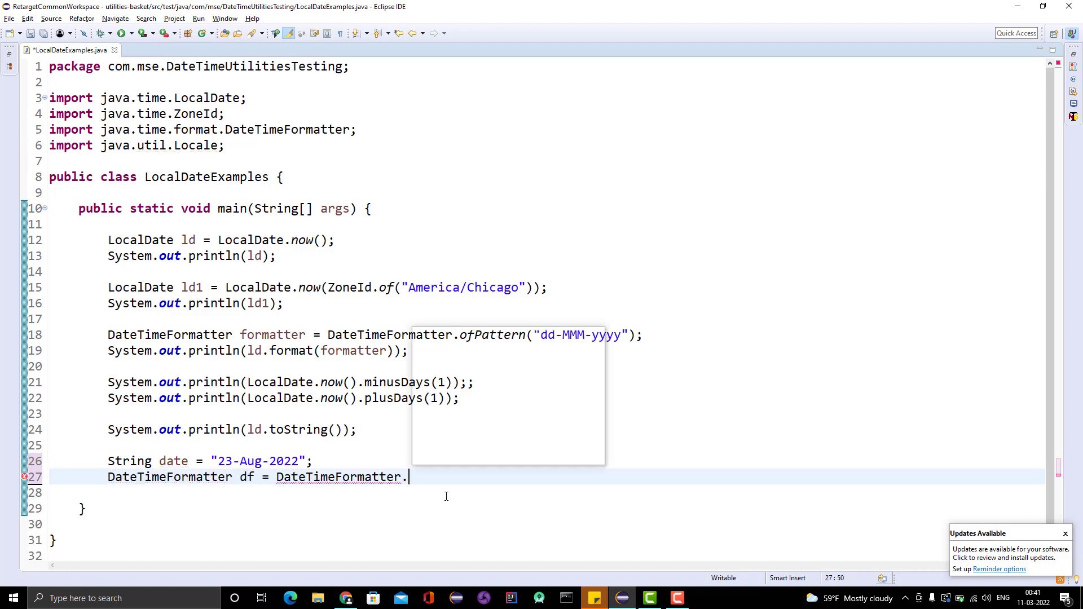
pyautogui.write('ofP')
pyautogui.press('Return')
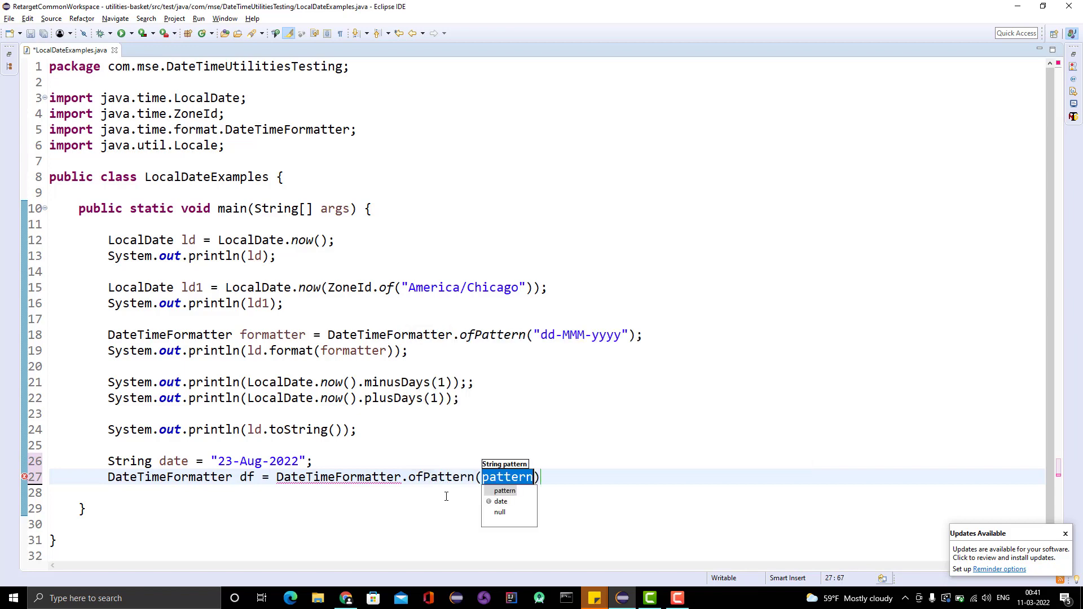
pyautogui.write('""')
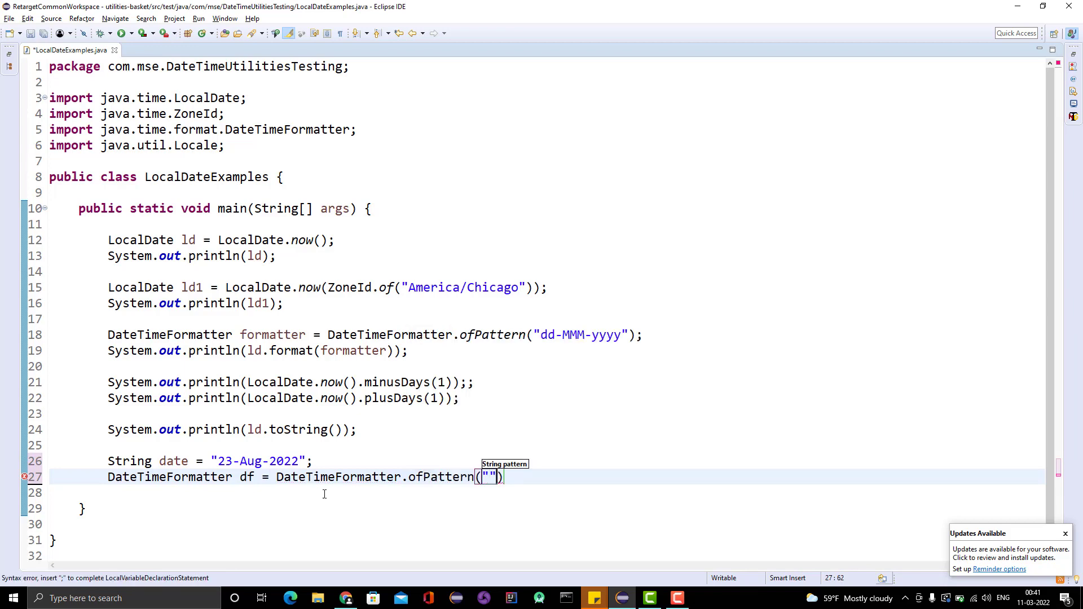
pyautogui.moveTo(219, 462); pyautogui.dragTo(296, 462)
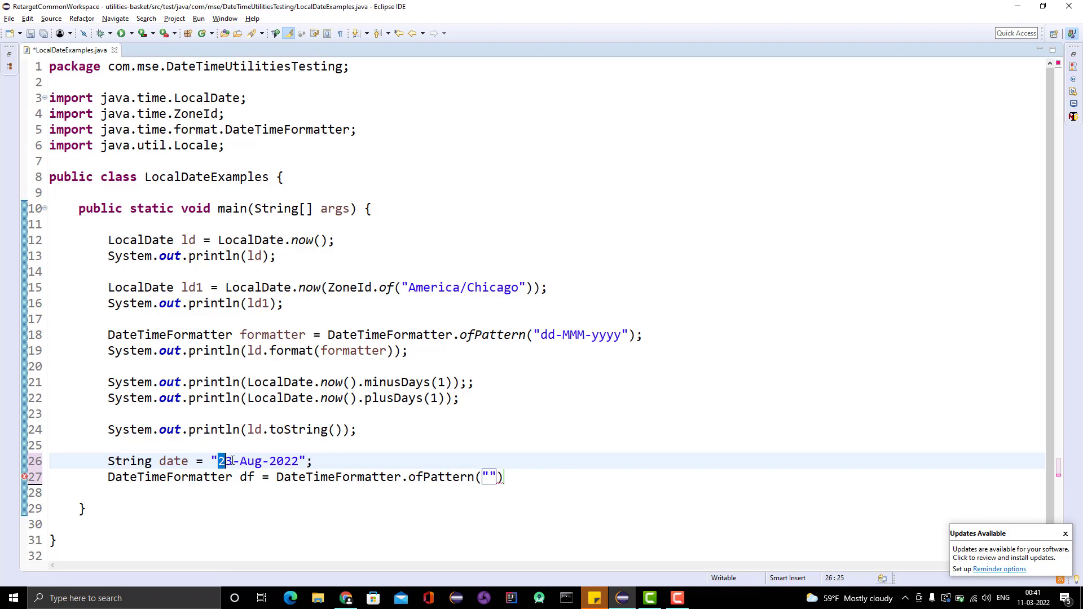
pyautogui.click(489, 477)
pyautogui.write('dd-')
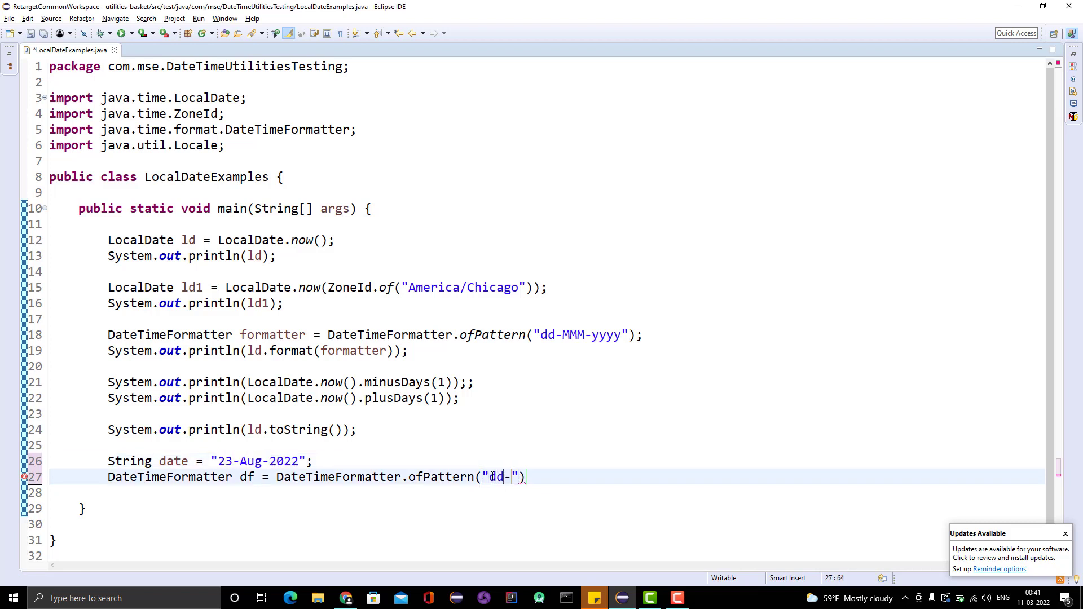
pyautogui.write('MMM-yyy')
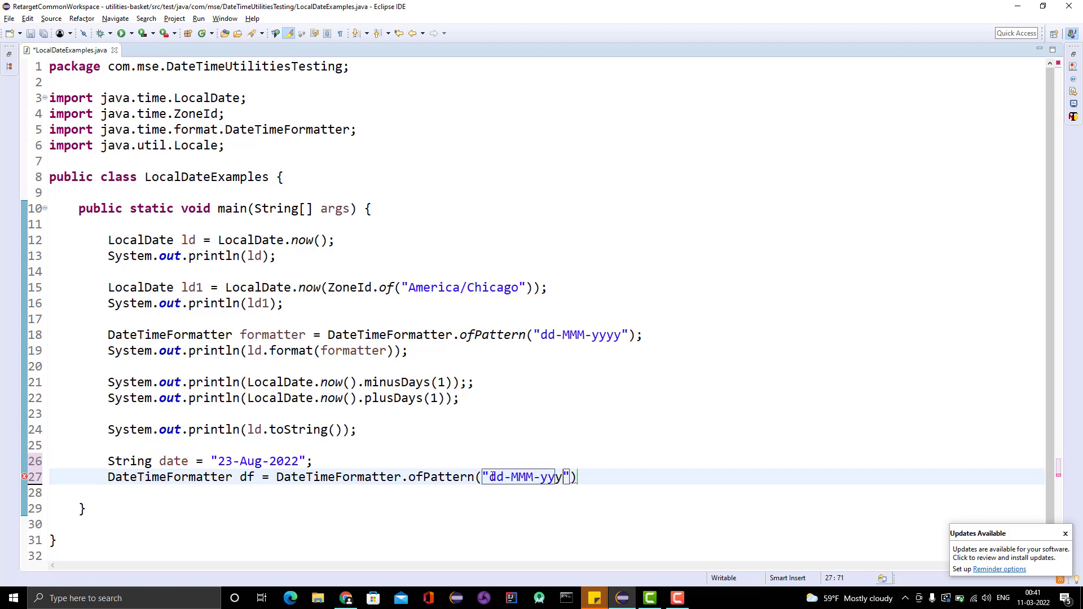
pyautogui.write('y");')
pyautogui.press('Return')
pyautogui.write('syso')
# Step: Print LocalDate.parse(date, df) and save the file
pyautogui.hotkey('ctrl', 'space')
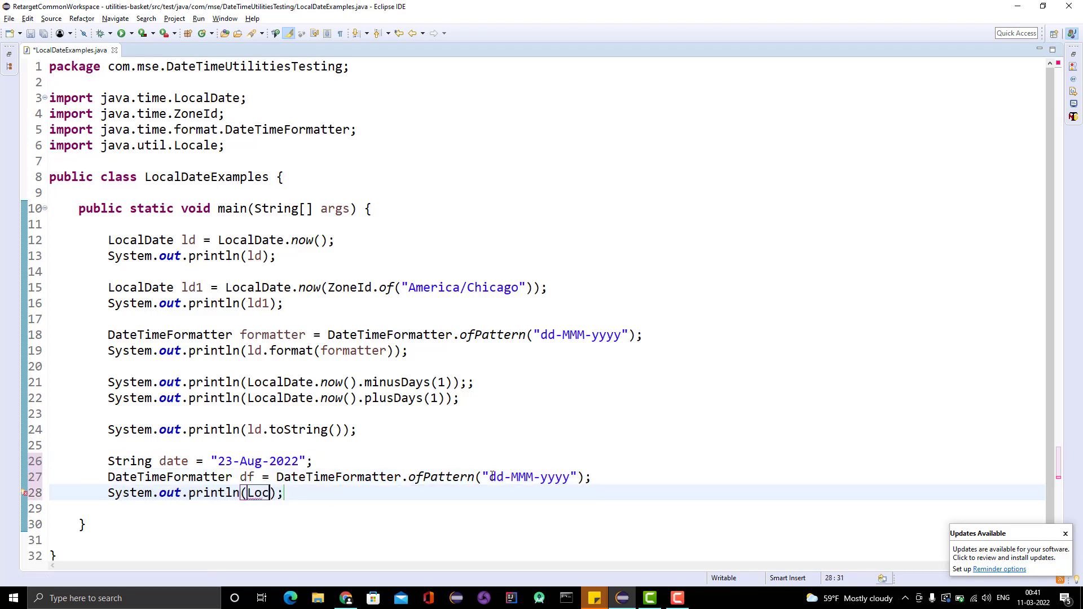
pyautogui.write('LocalD')
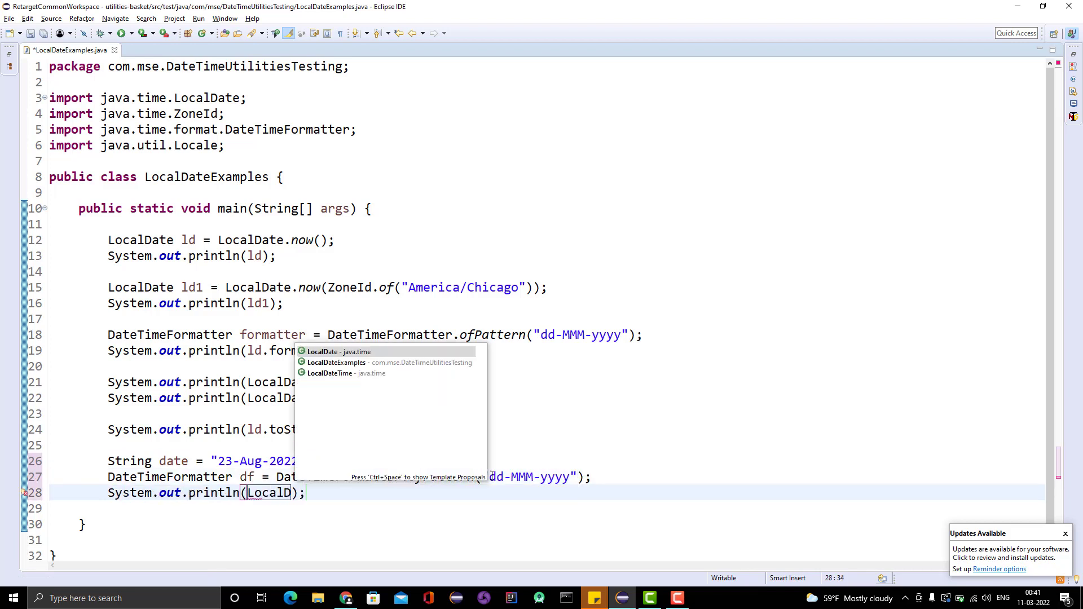
pyautogui.write('ate.par')
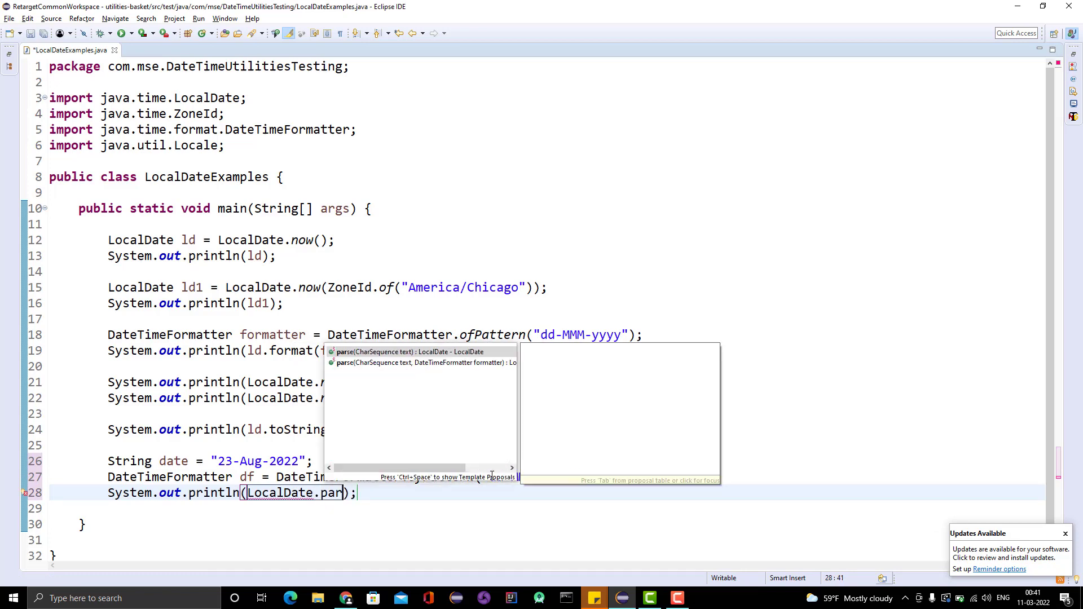
pyautogui.write('s')
pyautogui.press('Down')
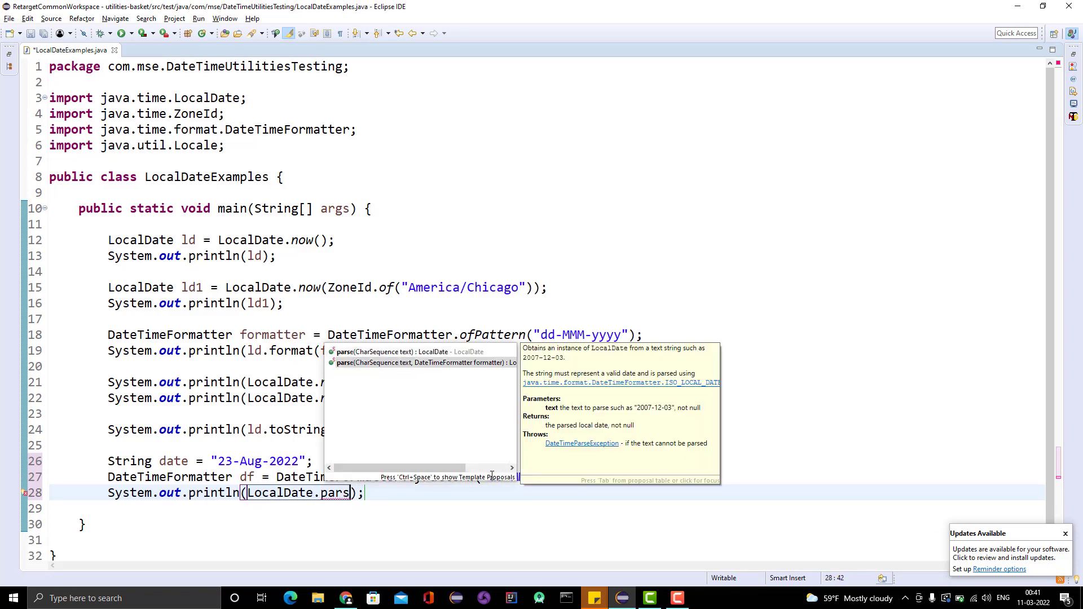
pyautogui.press('Return')
pyautogui.press('Down')
pyautogui.press('Return')
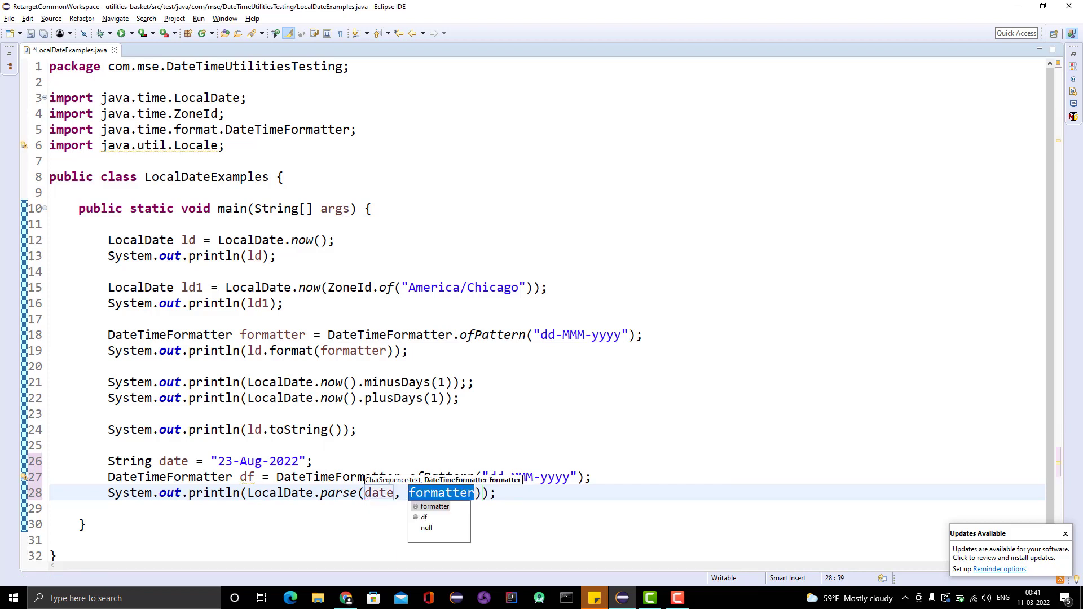
pyautogui.press('Down')
pyautogui.press('Return')
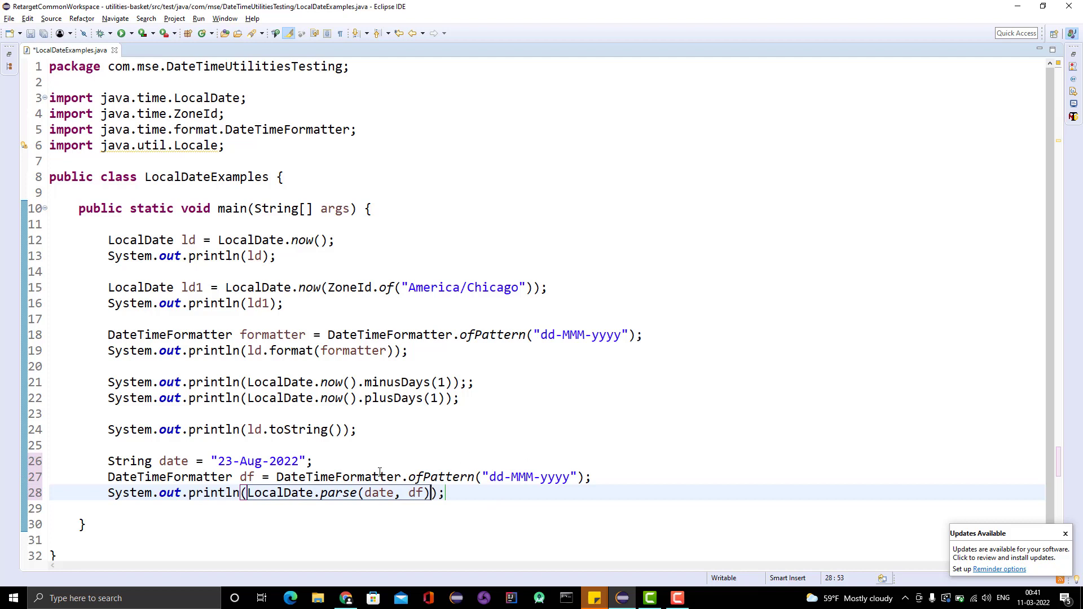
pyautogui.moveTo(218, 462); pyautogui.dragTo(300, 461)
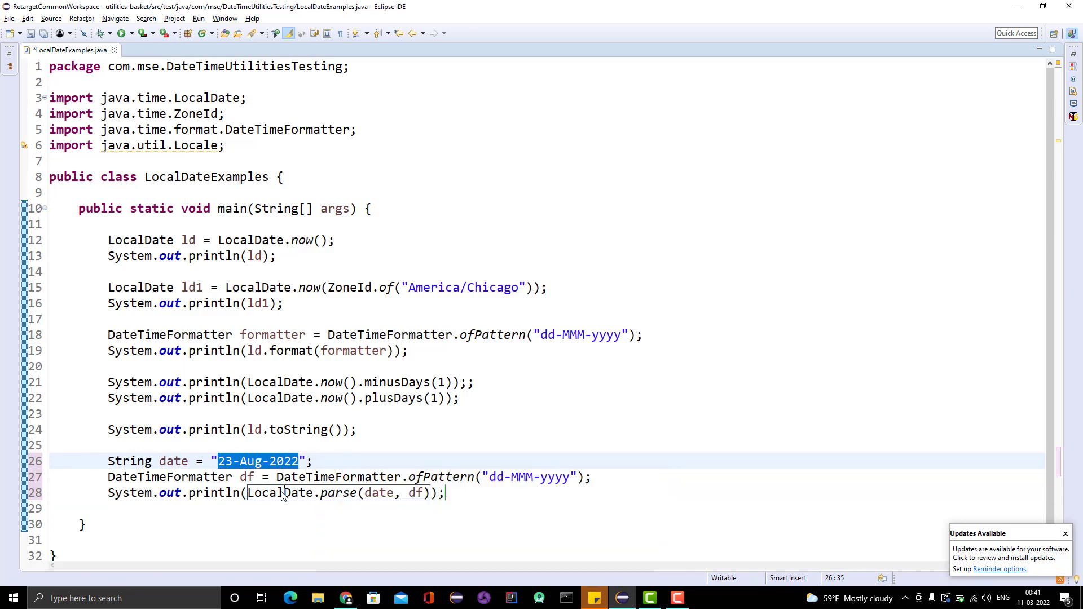
pyautogui.doubleClick(280, 493)
pyautogui.hotkey('ctrl', 's')
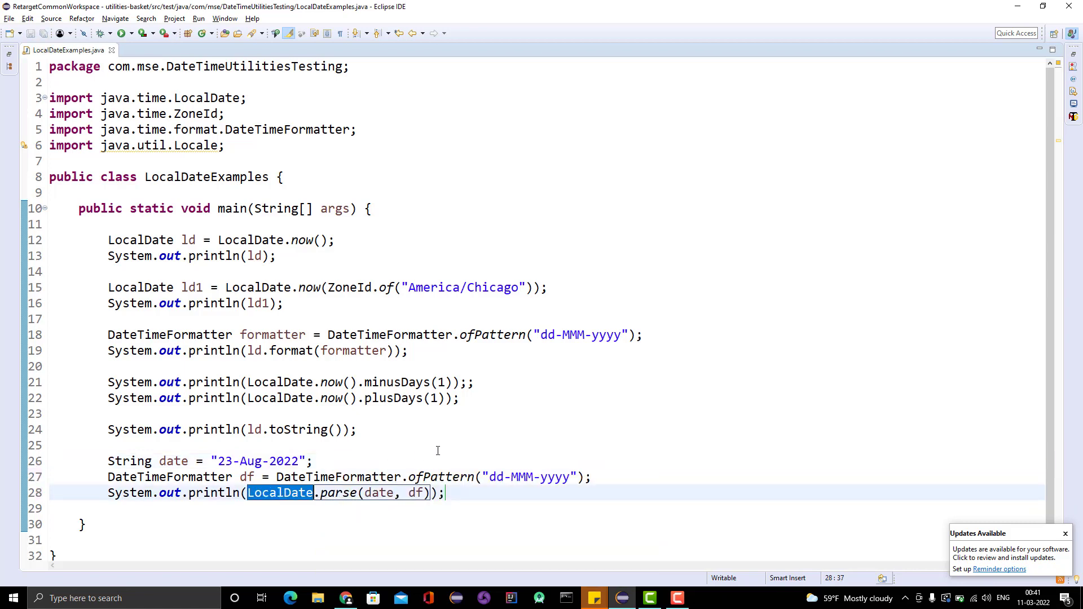
# Step: Run LocalDateExamples as a Java application and highlight the parsed date 2022-08-23 in the Console
pyautogui.rightClick(440, 446)
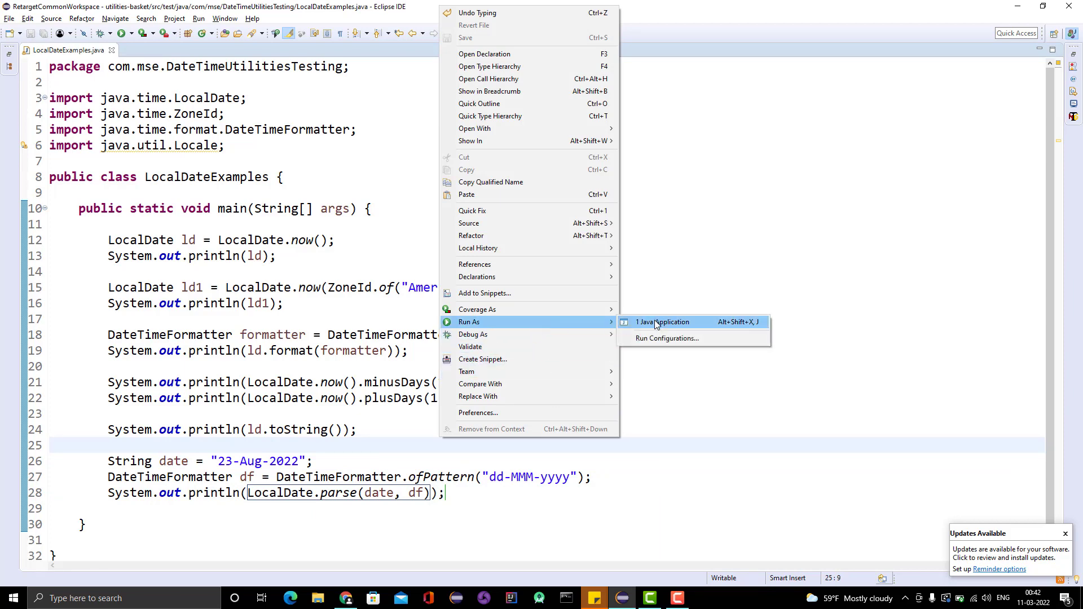
pyautogui.click(653, 322)
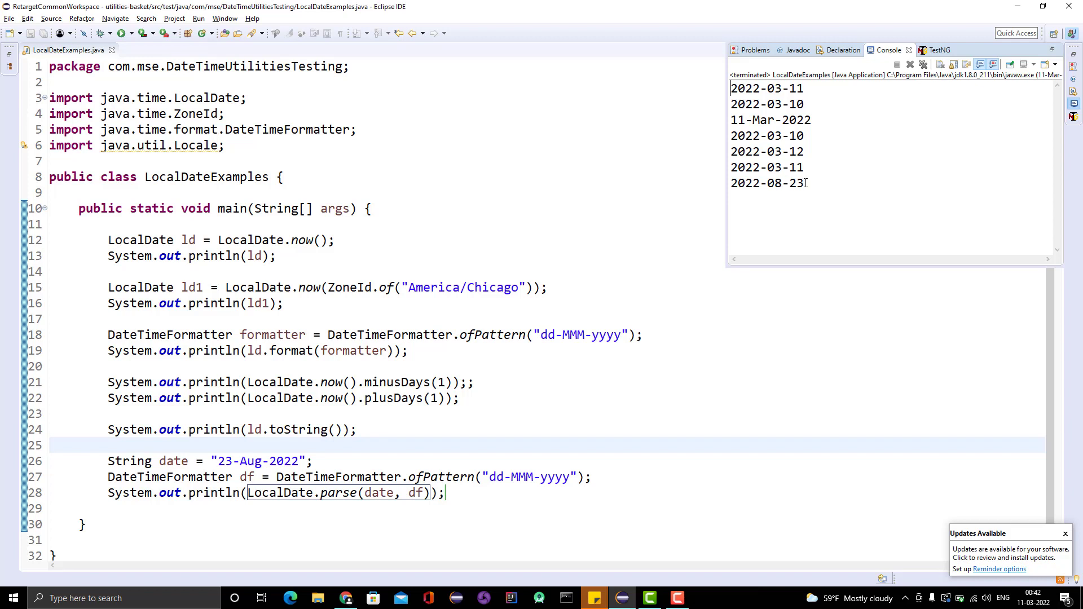
pyautogui.moveTo(802, 184); pyautogui.dragTo(730, 182)
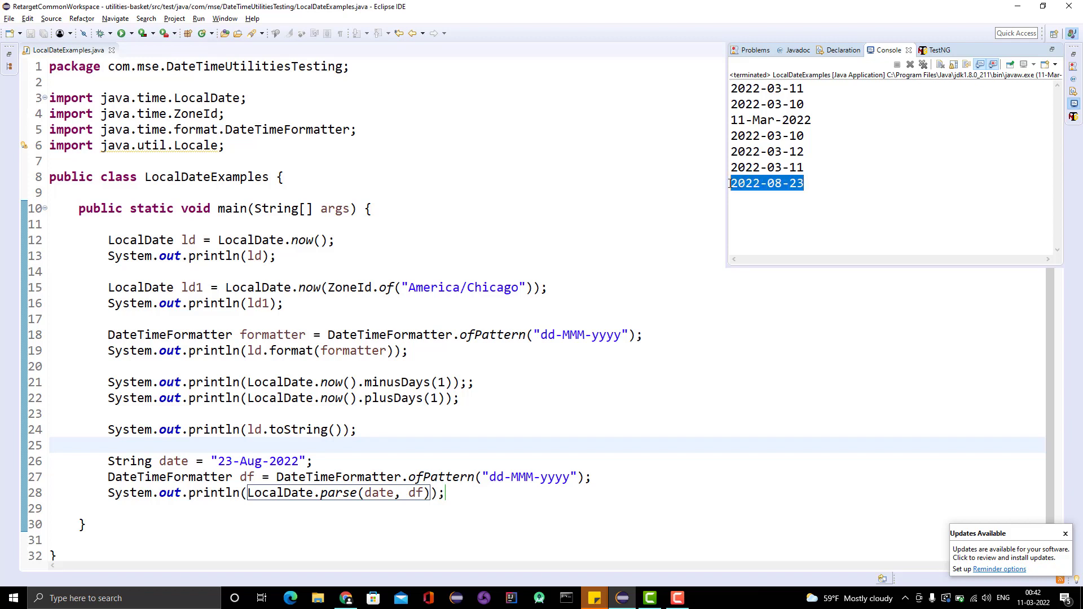